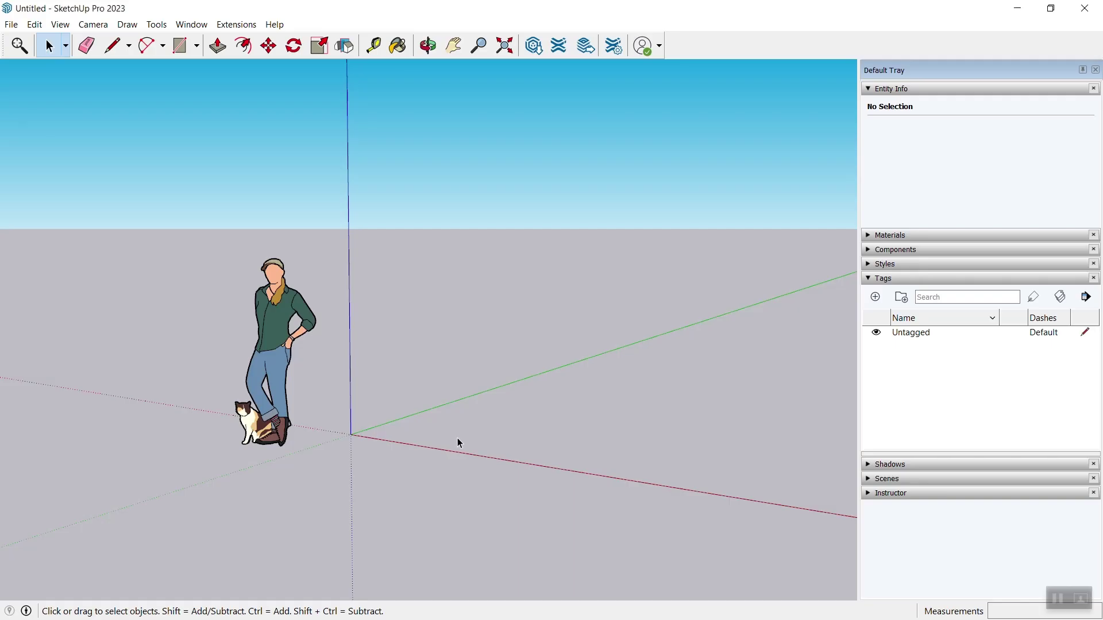
Step: Choose 4 tang 7x13 11.rvt for import from the Revit and IFC folder, filtered to Revit files
{"action": "mouse_move", "coordinate": [333, 439]}
{"action": "middle_mouse_down"}
{"action": "mouse_move", "coordinate": [465, 467]}
{"action": "mouse_move", "coordinate": [401, 449]}
{"action": "middle_mouse_up"}
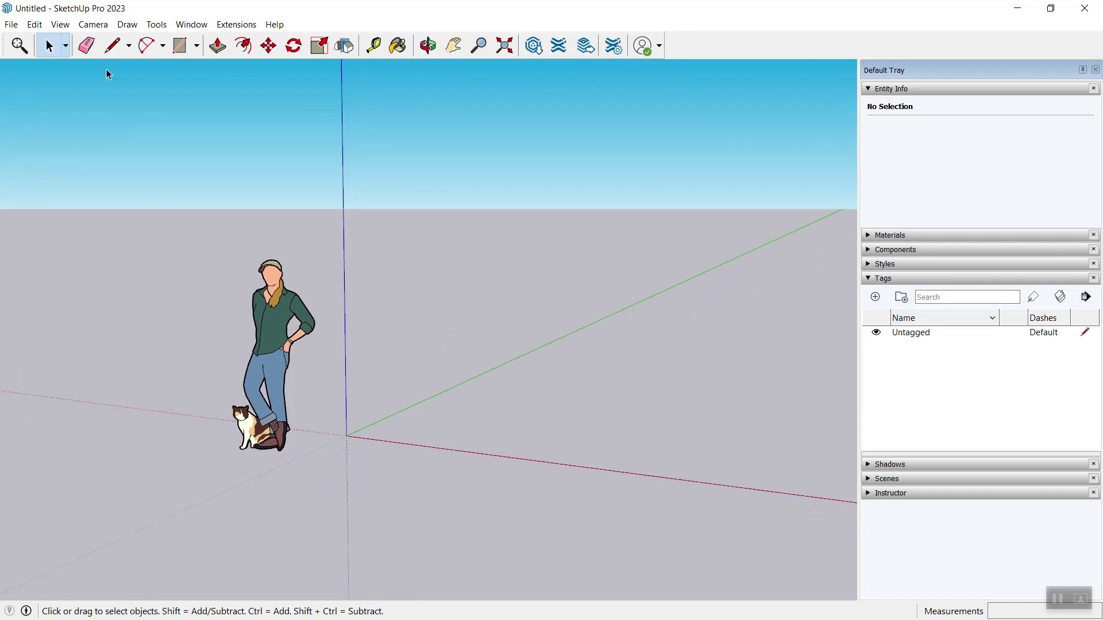
{"action": "left_click", "coordinate": [11, 24]}
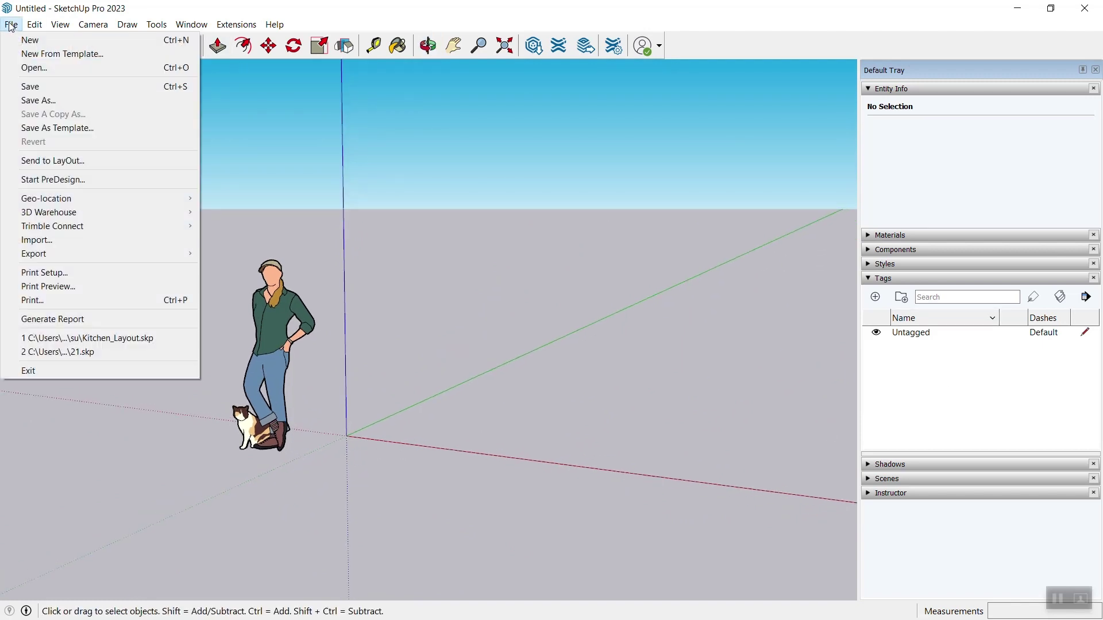
{"action": "left_click", "coordinate": [41, 241]}
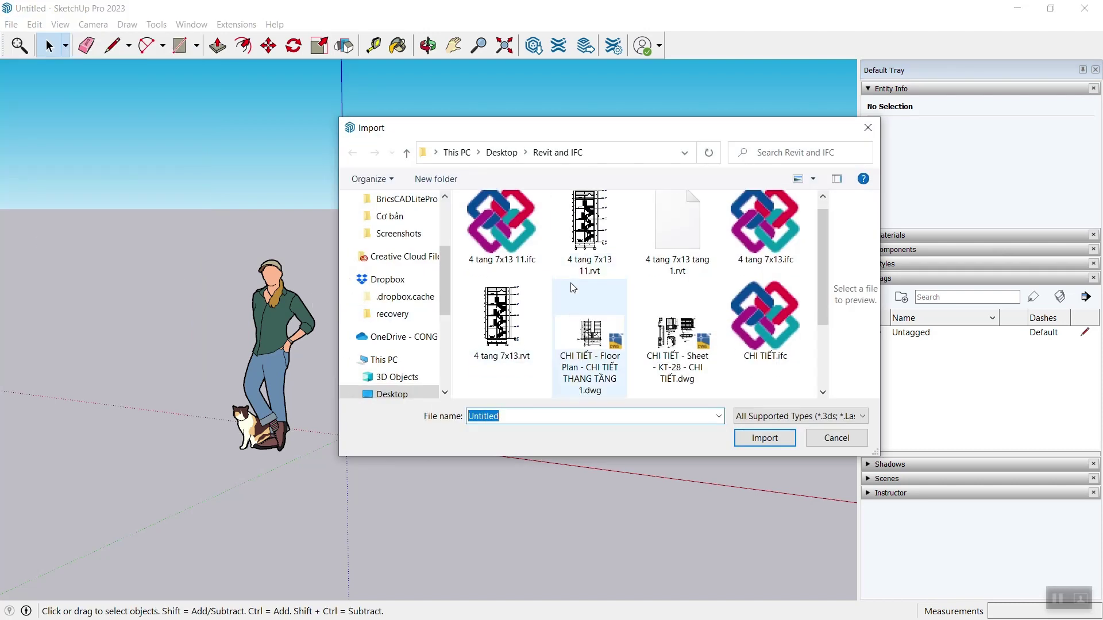
{"action": "left_click", "coordinate": [582, 224]}
{"action": "left_click", "coordinate": [849, 418]}
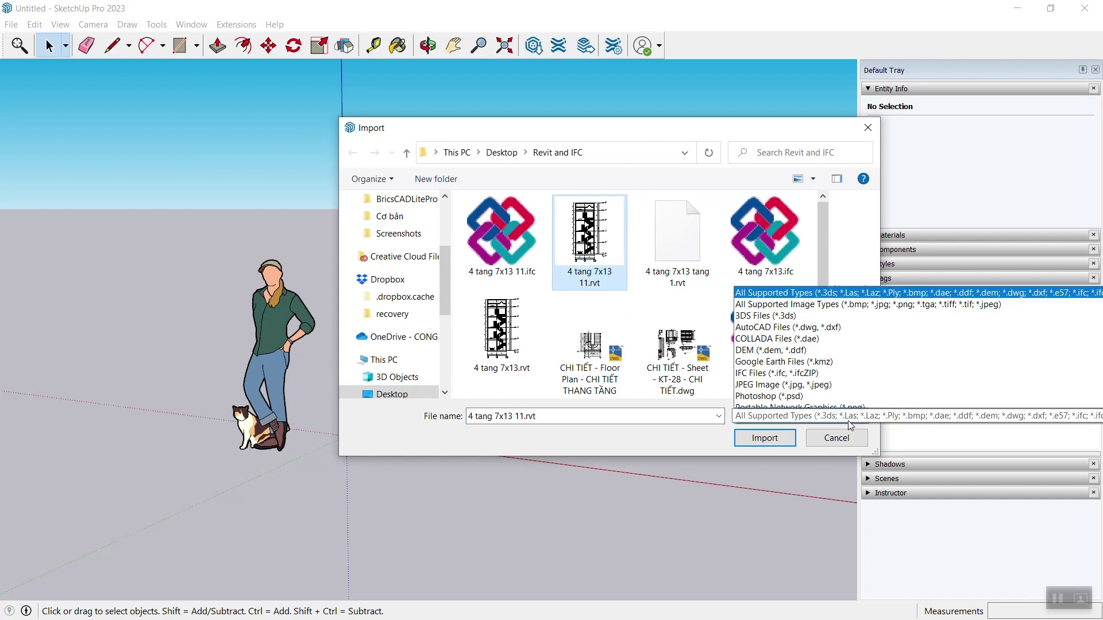
{"action": "left_click", "coordinate": [770, 287]}
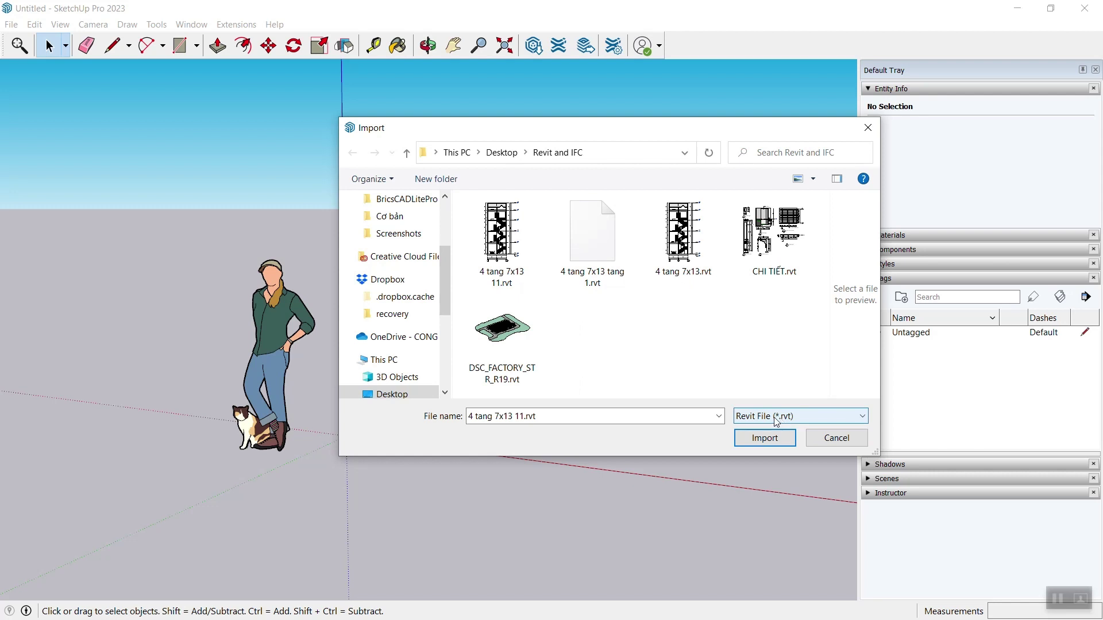
{"action": "left_click", "coordinate": [505, 253]}
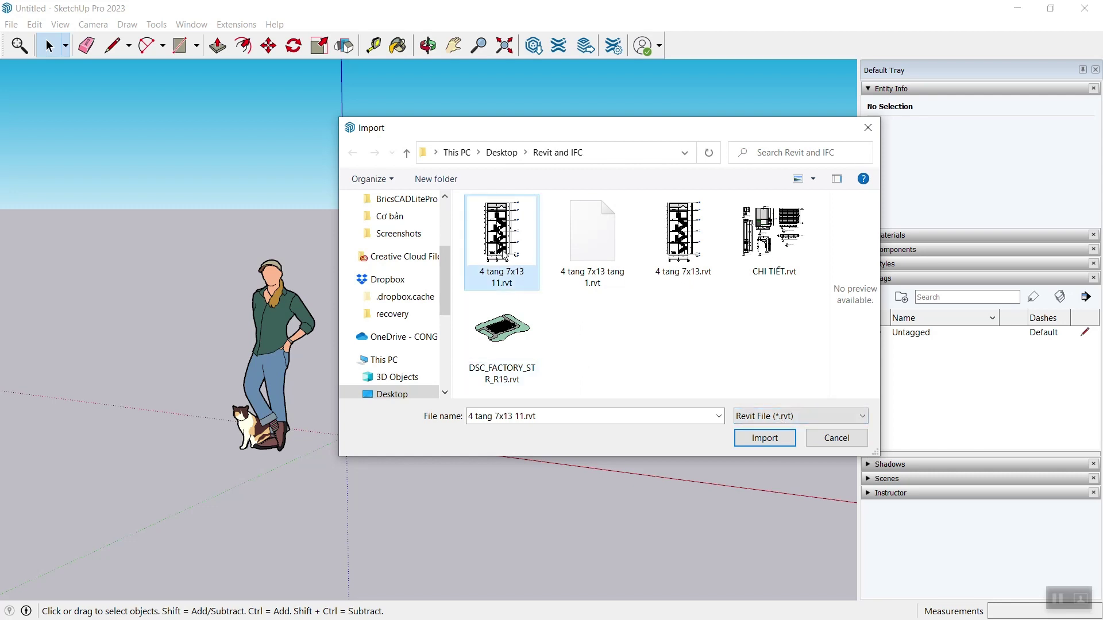
Step: Import 4 tang 7x13 11.rvt and let the conversion finish: 313 elements from the {3D} view
{"action": "left_click", "coordinate": [761, 446]}
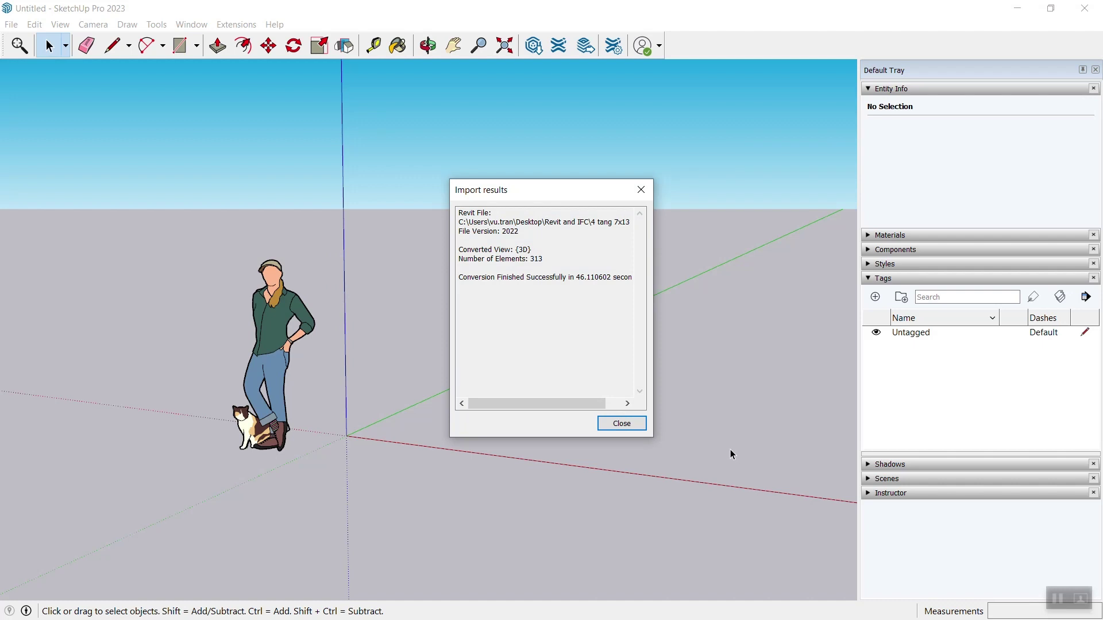
Step: Dismiss the import report and turn on Profile edges in the model's style
{"action": "left_click", "coordinate": [630, 426]}
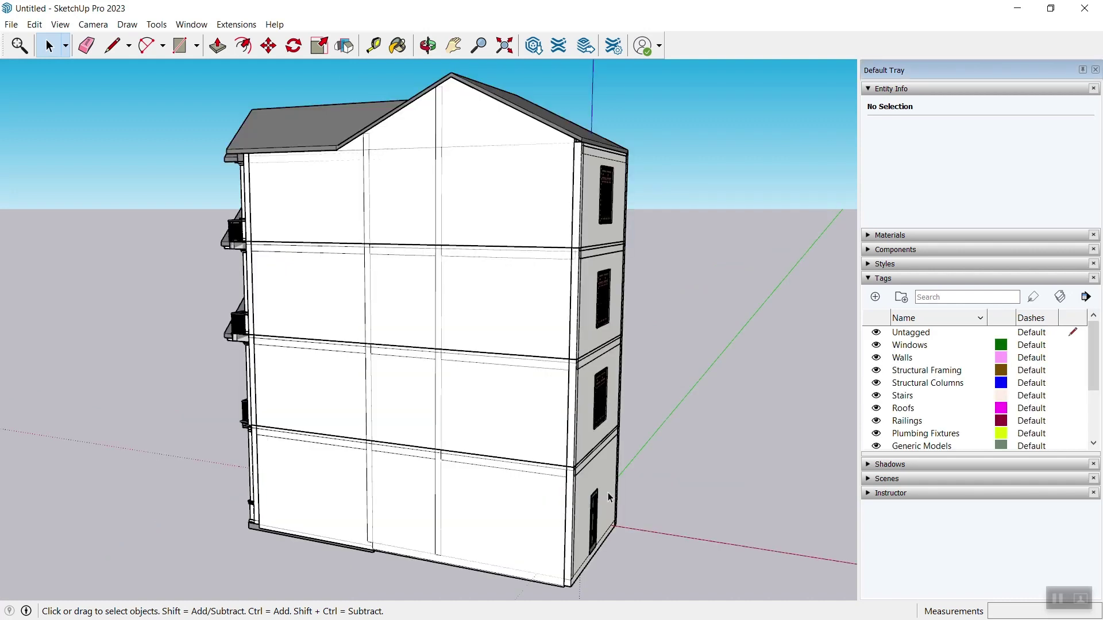
{"action": "mouse_move", "coordinate": [391, 527]}
{"action": "middle_mouse_down"}
{"action": "mouse_move", "coordinate": [748, 489]}
{"action": "mouse_move", "coordinate": [769, 328]}
{"action": "middle_mouse_up"}
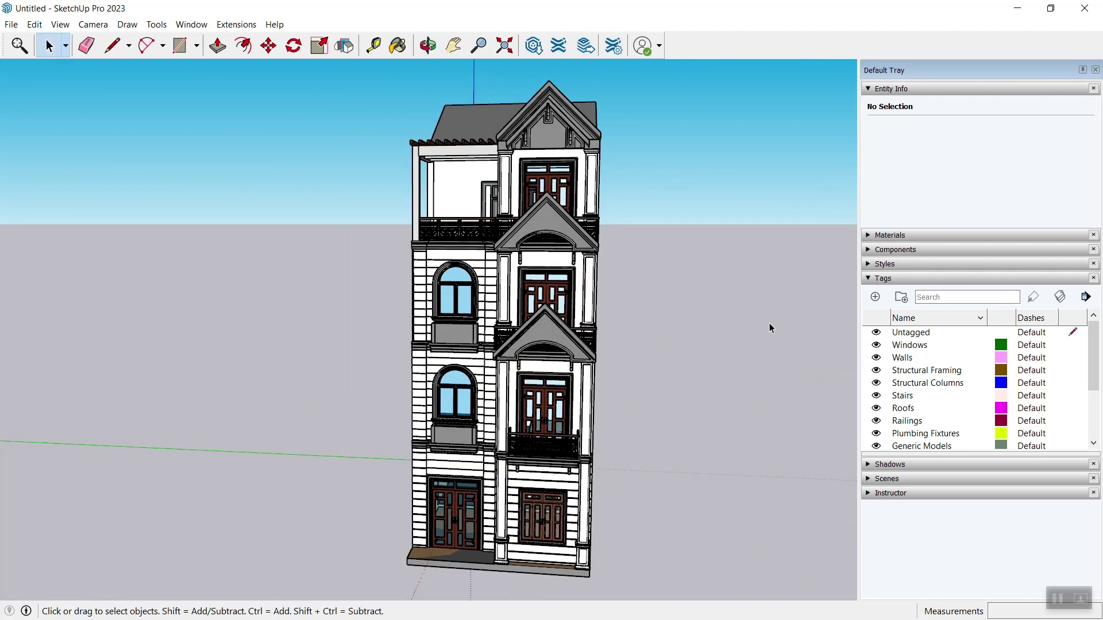
{"action": "left_click", "coordinate": [877, 265]}
{"action": "left_click", "coordinate": [899, 335]}
{"action": "left_click", "coordinate": [873, 406]}
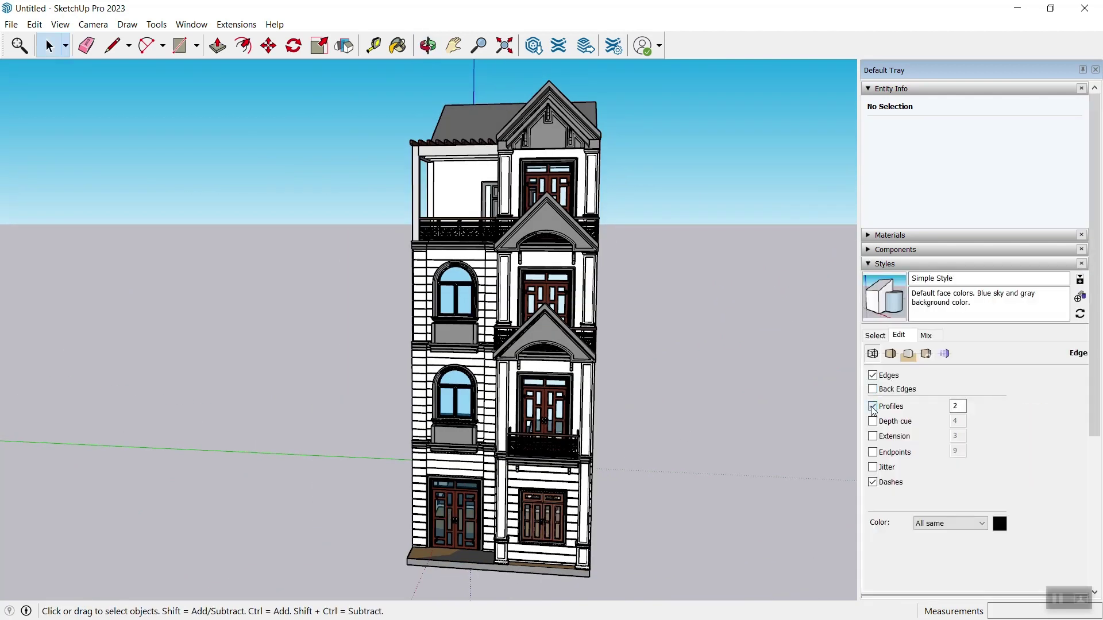
{"action": "left_click", "coordinate": [878, 263]}
Step: Orbit and zoom around the imported house to inspect its side wall
{"action": "scroll", "coordinate": [475, 370], "scroll_direction": "down", "scroll_amount": 2}
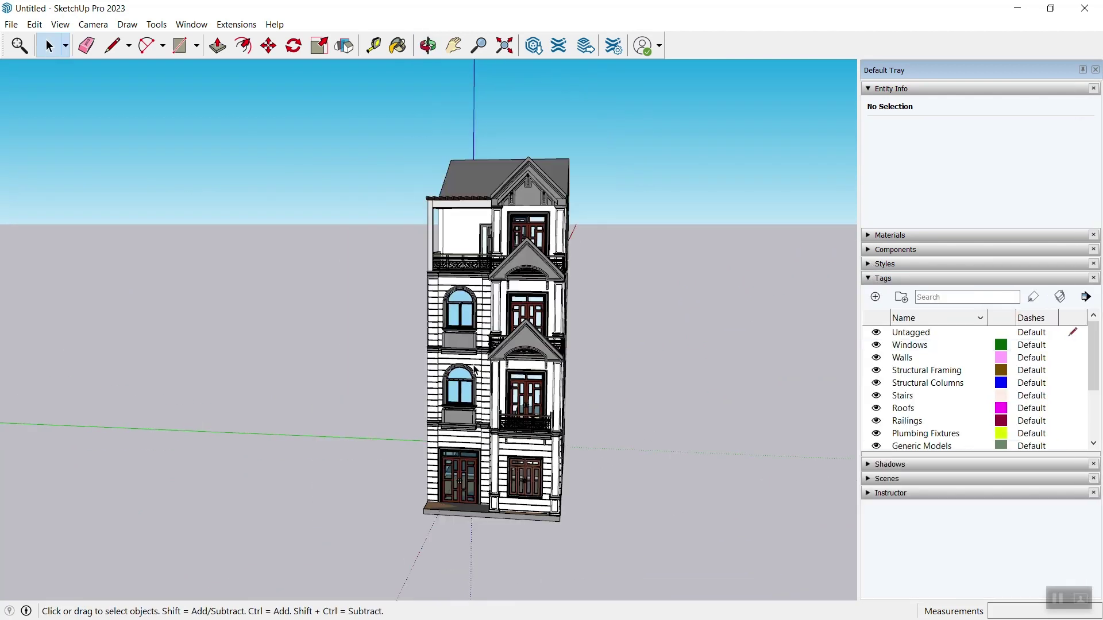
{"action": "scroll", "coordinate": [475, 487], "scroll_direction": "up", "scroll_amount": 2}
{"action": "mouse_move", "coordinate": [475, 487]}
{"action": "middle_mouse_down"}
{"action": "mouse_move", "coordinate": [607, 451]}
{"action": "mouse_move", "coordinate": [432, 391]}
{"action": "middle_mouse_up"}
{"action": "scroll", "coordinate": [607, 451], "scroll_direction": "up", "scroll_amount": 1}
{"action": "scroll", "coordinate": [607, 451], "scroll_direction": "up", "scroll_amount": 3}
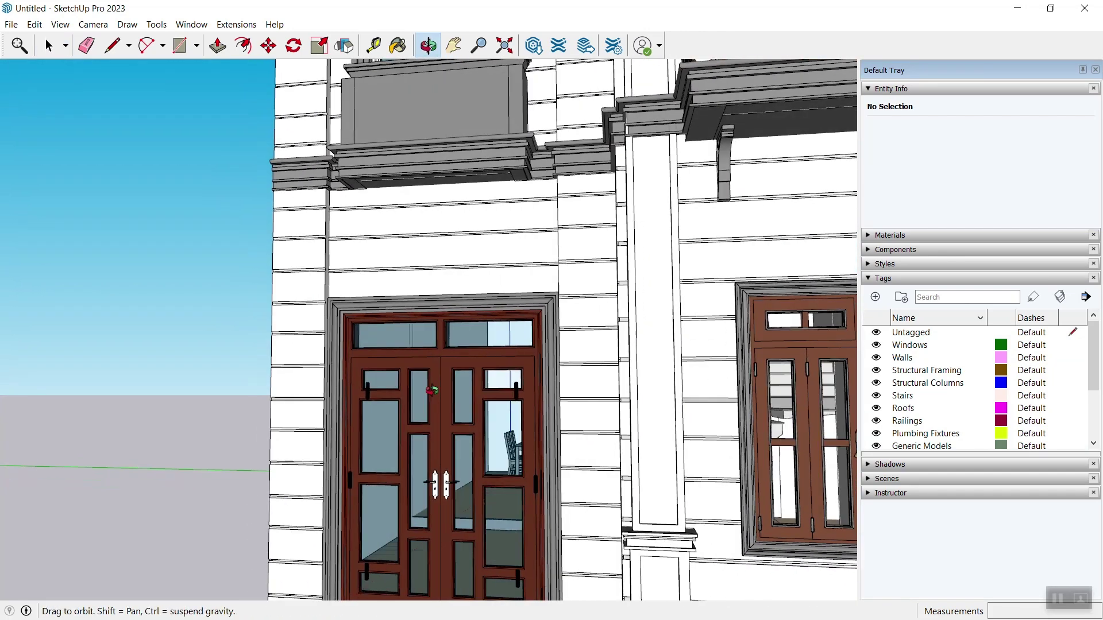
{"action": "scroll", "coordinate": [432, 390], "scroll_direction": "down", "scroll_amount": 2}
{"action": "scroll", "coordinate": [432, 391], "scroll_direction": "down", "scroll_amount": 2}
{"action": "scroll", "coordinate": [545, 288], "scroll_direction": "down", "scroll_amount": 1}
{"action": "scroll", "coordinate": [545, 289], "scroll_direction": "up", "scroll_amount": 5}
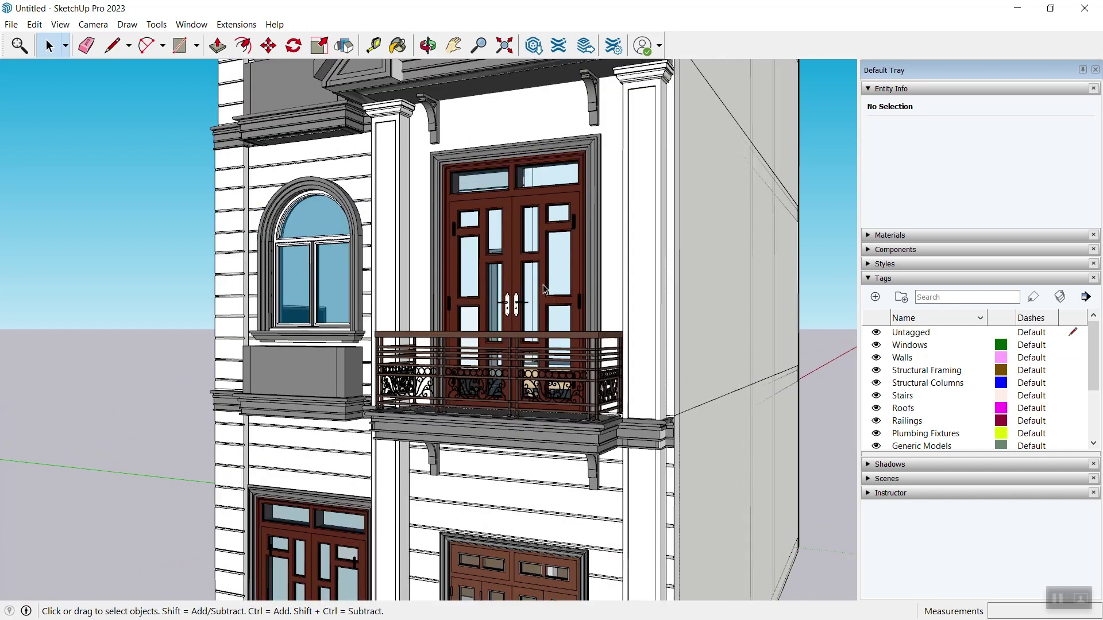
{"action": "scroll", "coordinate": [545, 289], "scroll_direction": "up", "scroll_amount": 1}
{"action": "scroll", "coordinate": [544, 289], "scroll_direction": "up", "scroll_amount": 1}
{"action": "scroll", "coordinate": [534, 247], "scroll_direction": "down", "scroll_amount": 5}
{"action": "scroll", "coordinate": [531, 237], "scroll_direction": "down", "scroll_amount": 2}
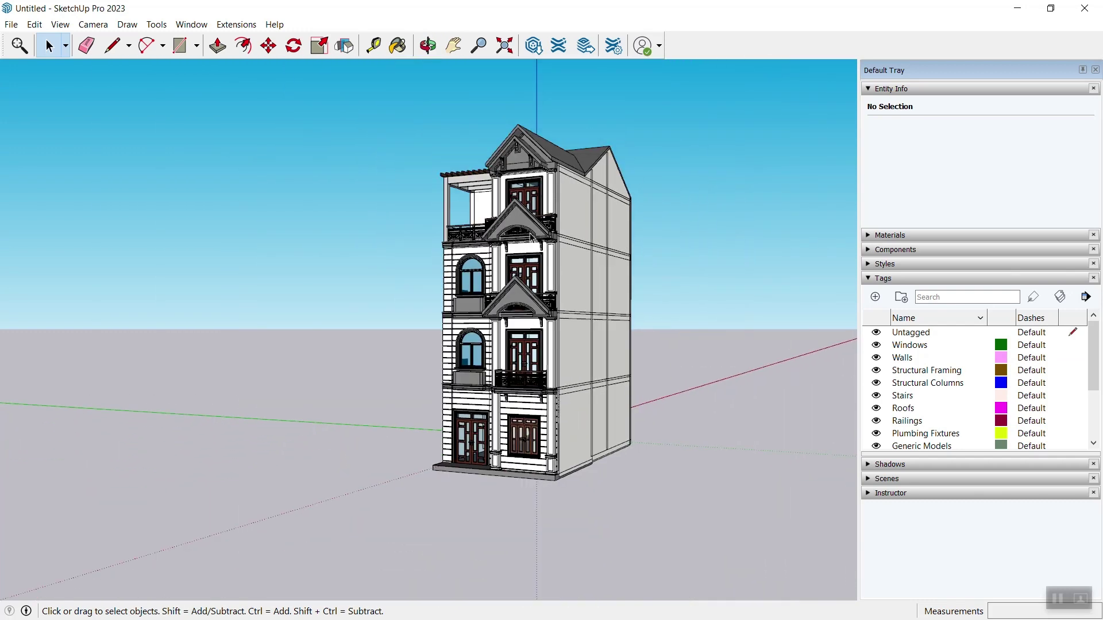
{"action": "scroll", "coordinate": [532, 237], "scroll_direction": "up", "scroll_amount": 1}
{"action": "left_click", "coordinate": [537, 322]}
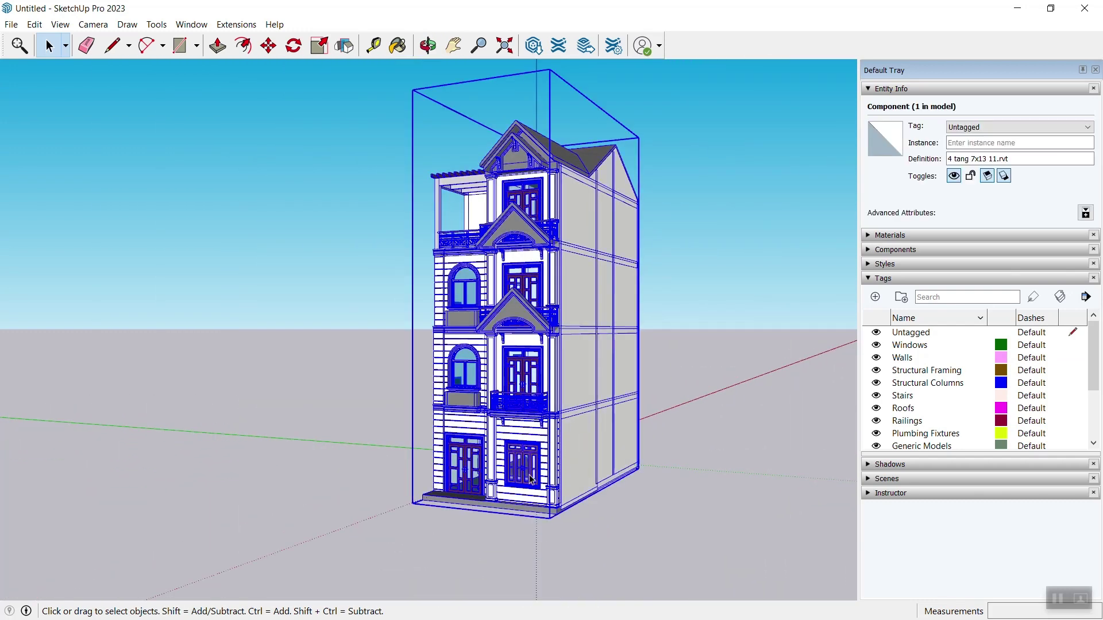
{"action": "left_click", "coordinate": [450, 506]}
{"action": "scroll", "coordinate": [449, 507], "scroll_direction": "up", "scroll_amount": 2}
{"action": "scroll", "coordinate": [533, 463], "scroll_direction": "up", "scroll_amount": 2}
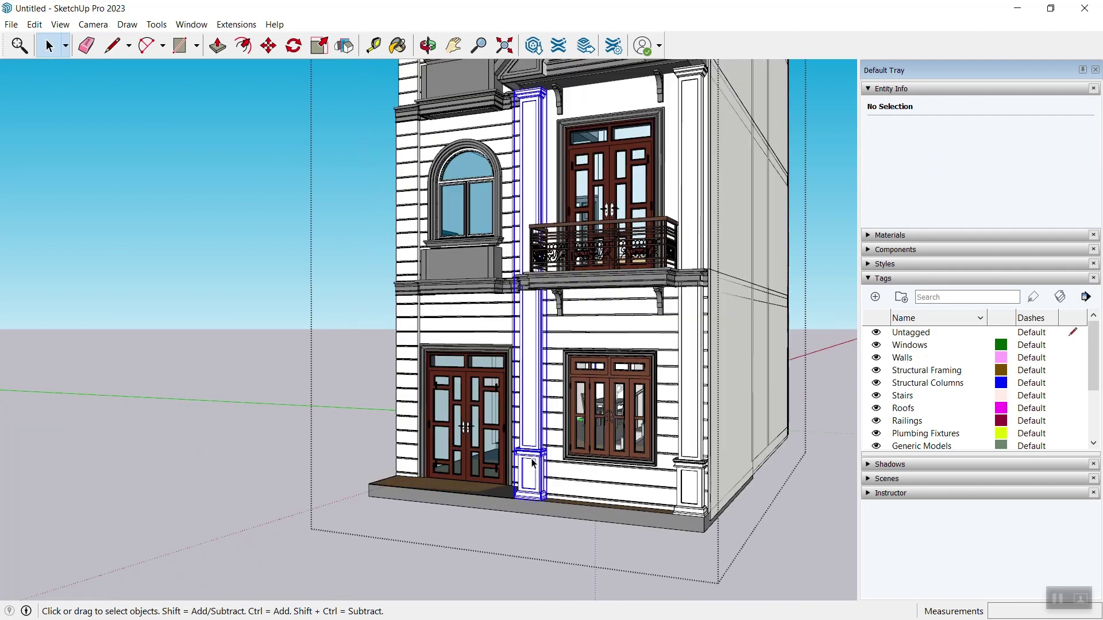
{"action": "left_click", "coordinate": [534, 463]}
{"action": "left_click", "coordinate": [684, 400]}
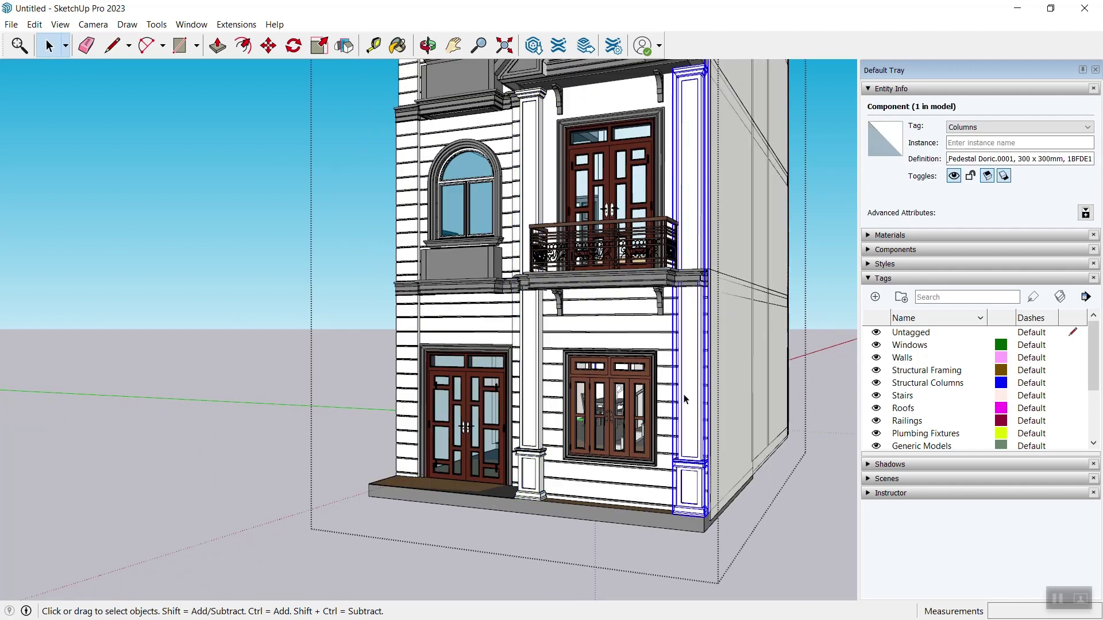
{"action": "left_click", "coordinate": [603, 251]}
{"action": "mouse_move", "coordinate": [603, 250]}
{"action": "middle_mouse_down"}
{"action": "mouse_move", "coordinate": [566, 388]}
{"action": "mouse_move", "coordinate": [528, 426]}
{"action": "mouse_move", "coordinate": [551, 344]}
{"action": "middle_mouse_up"}
{"action": "left_click", "coordinate": [422, 247]}
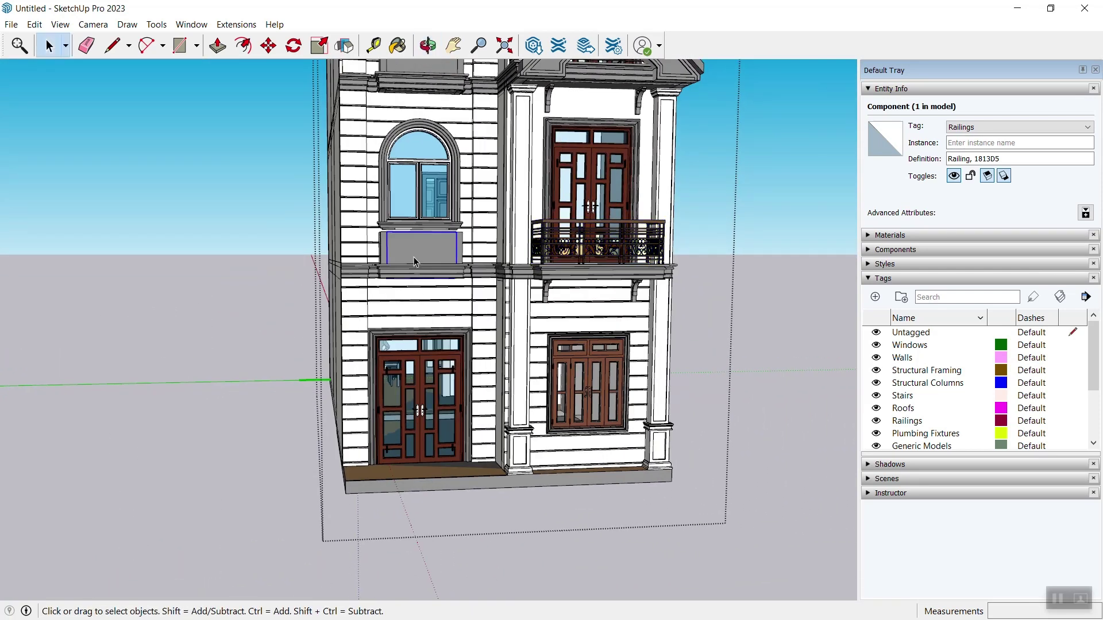
{"action": "left_click", "coordinate": [563, 203]}
{"action": "scroll", "coordinate": [566, 203], "scroll_direction": "up", "scroll_amount": 3}
{"action": "scroll", "coordinate": [568, 203], "scroll_direction": "down", "scroll_amount": 1}
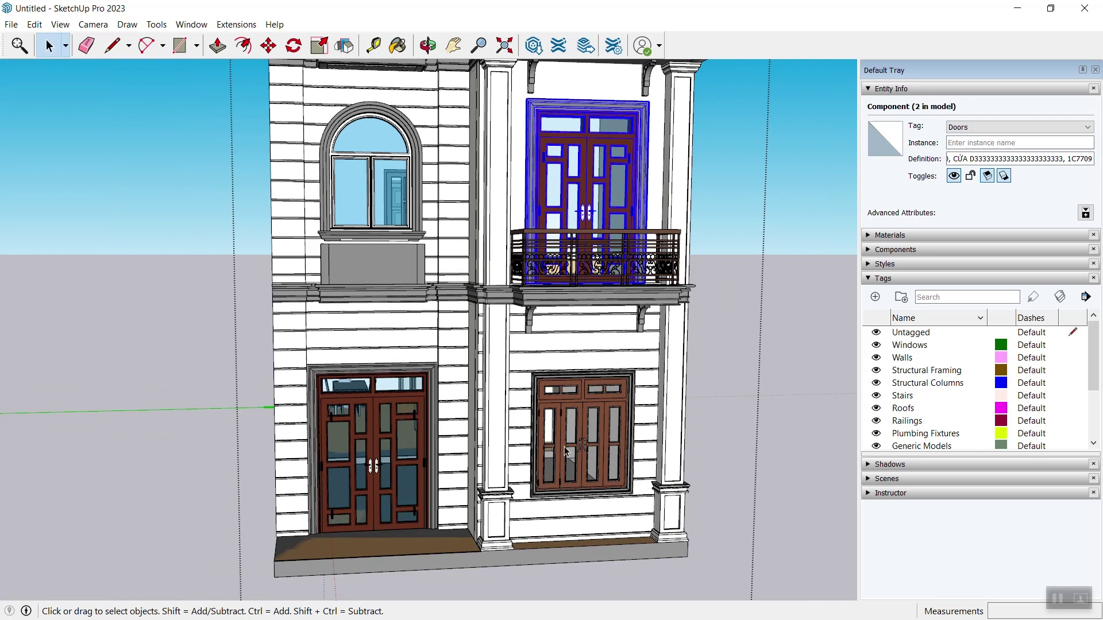
{"action": "left_click", "coordinate": [566, 452]}
{"action": "scroll", "coordinate": [414, 494], "scroll_direction": "down", "scroll_amount": 1}
{"action": "left_click", "coordinate": [390, 480]}
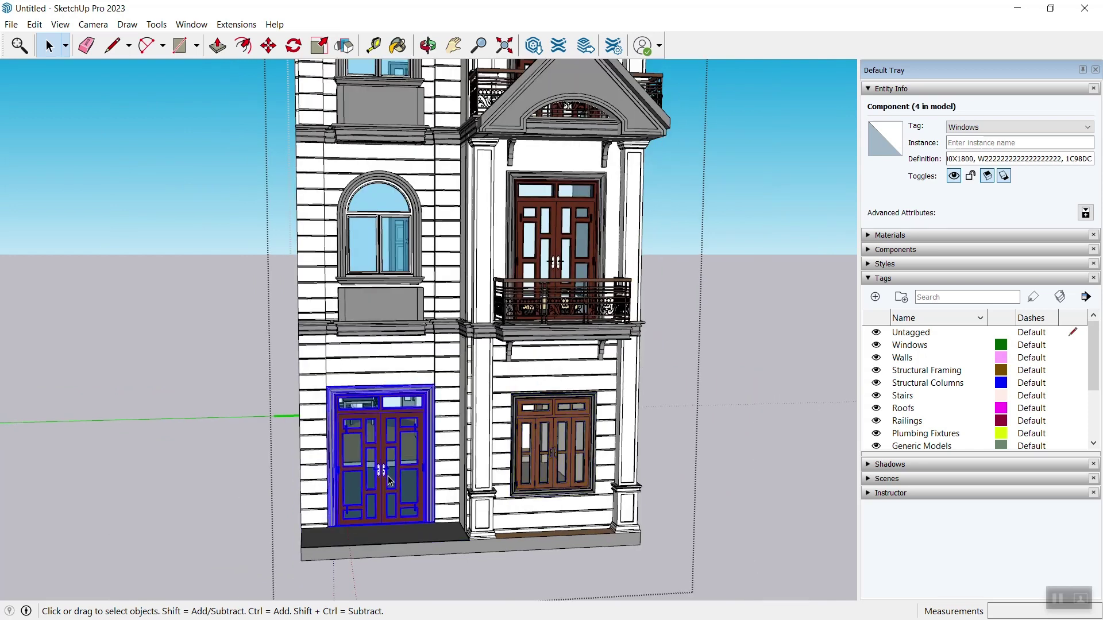
{"action": "left_click", "coordinate": [868, 384]}
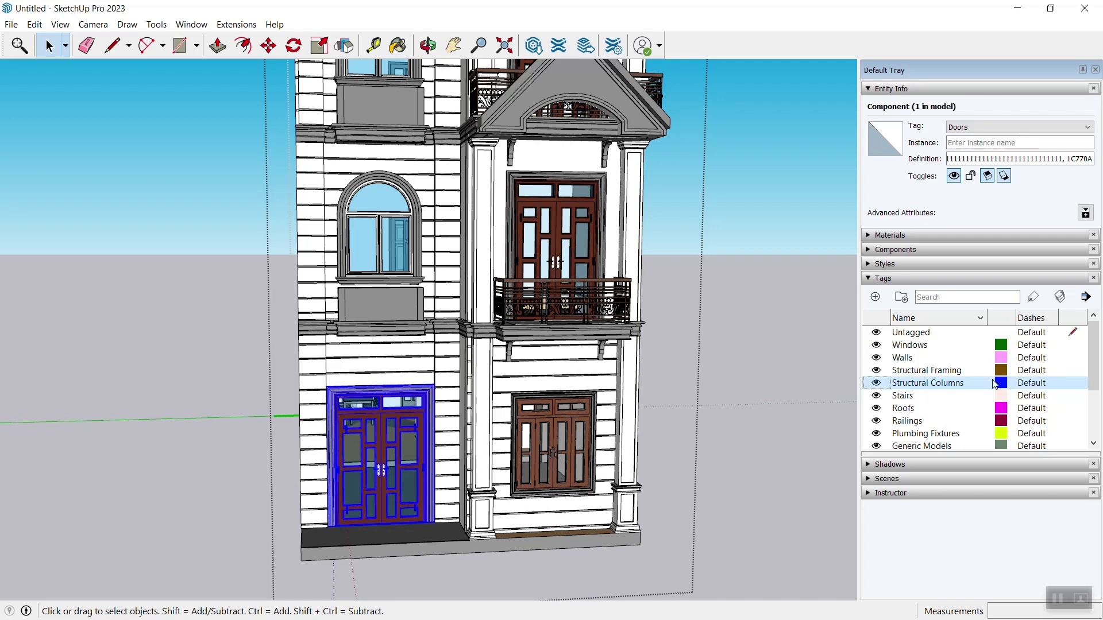
{"action": "key", "text": "ctrl+t"}
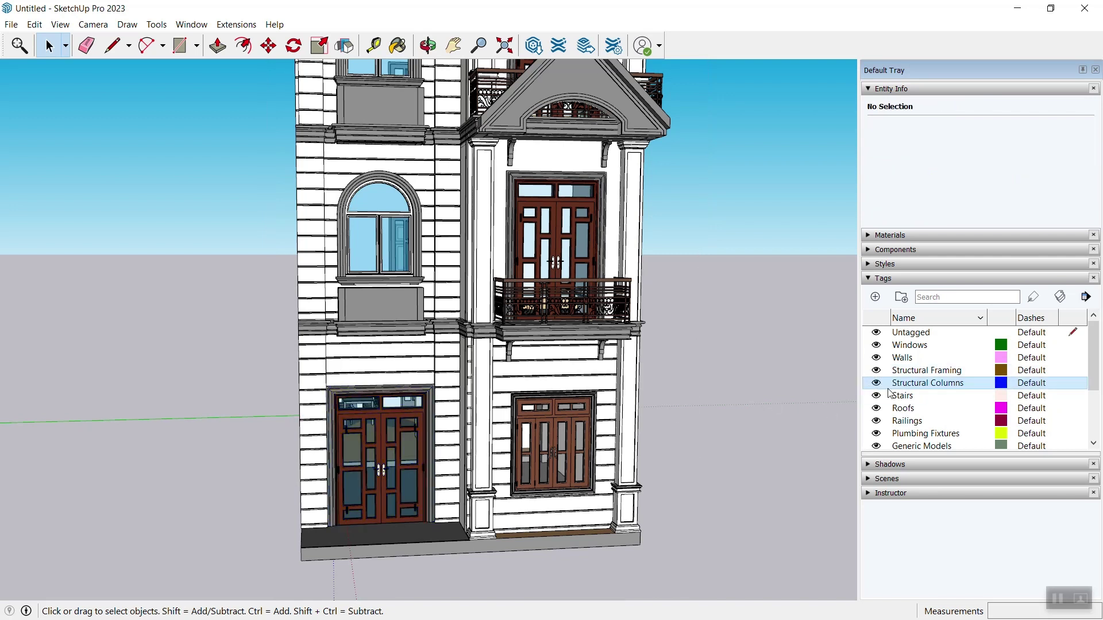
{"action": "left_click", "coordinate": [876, 383]}
{"action": "left_click", "coordinate": [876, 383]}
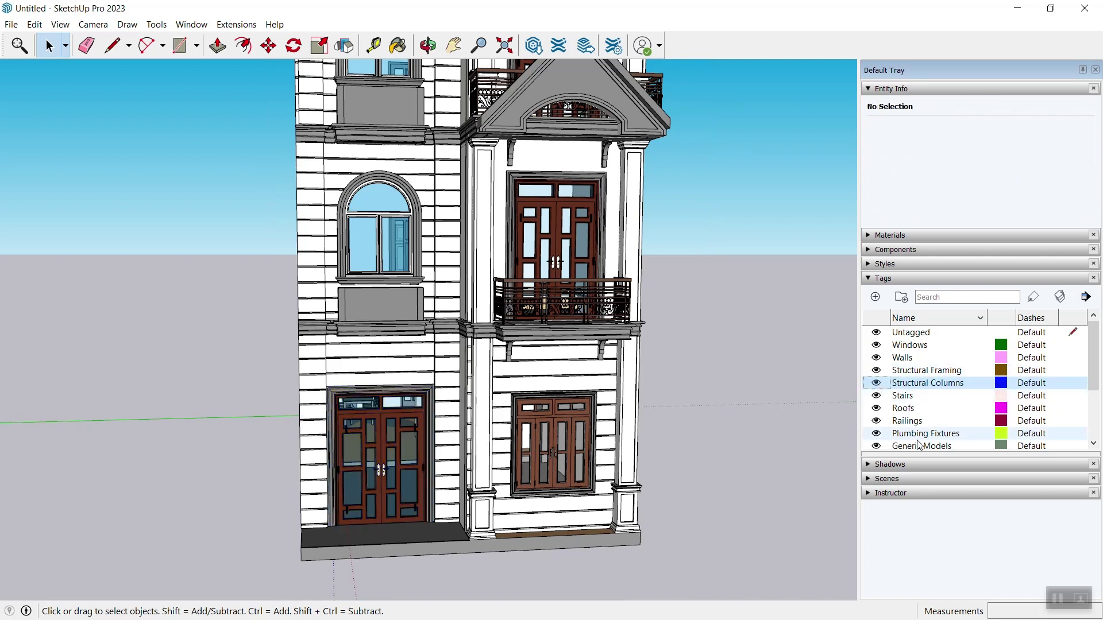
{"action": "left_click", "coordinate": [876, 358]}
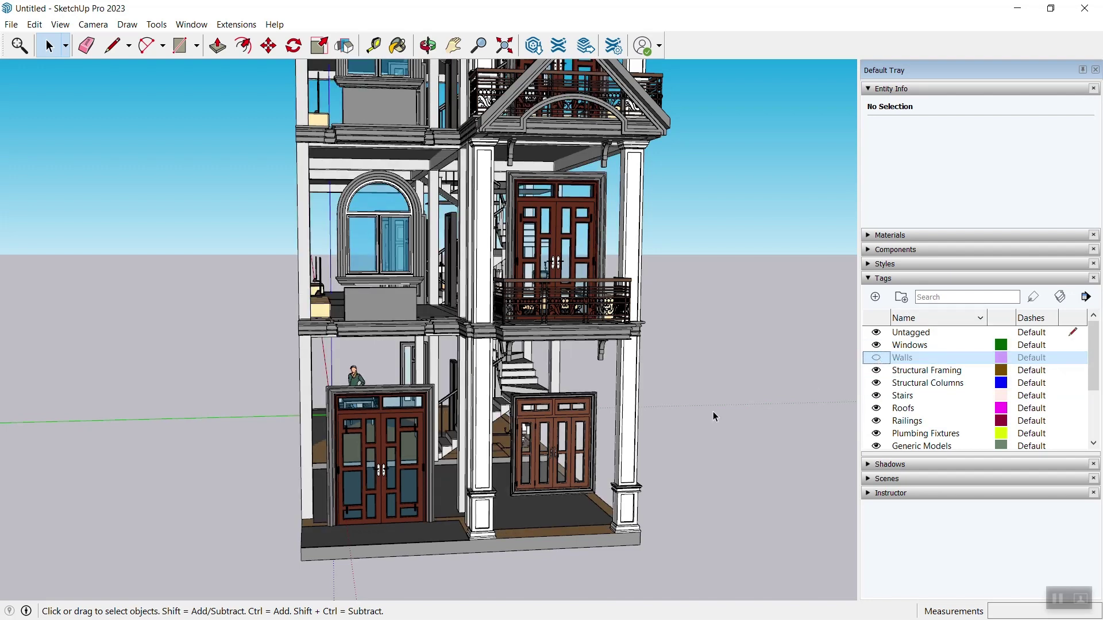
{"action": "scroll", "coordinate": [712, 411], "scroll_direction": "down", "scroll_amount": 5}
{"action": "scroll", "coordinate": [712, 411], "scroll_direction": "up", "scroll_amount": 3}
{"action": "middle_click_drag", "start_coordinate": [713, 411], "coordinate": [460, 402]}
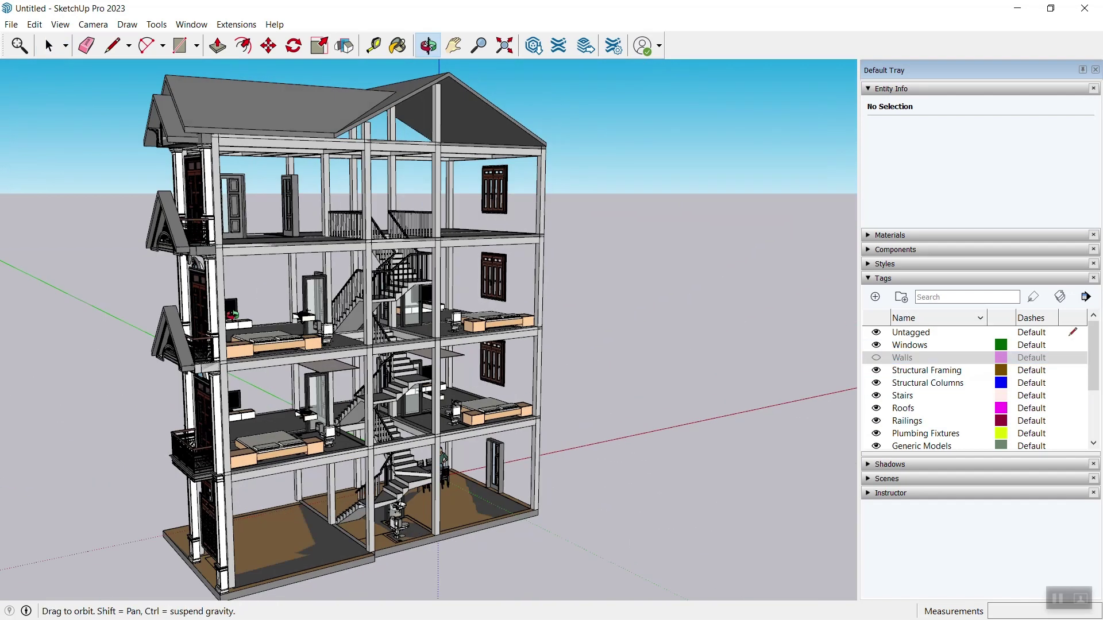
{"action": "scroll", "coordinate": [312, 346], "scroll_direction": "up", "scroll_amount": 3}
{"action": "scroll", "coordinate": [312, 346], "scroll_direction": "up", "scroll_amount": 3}
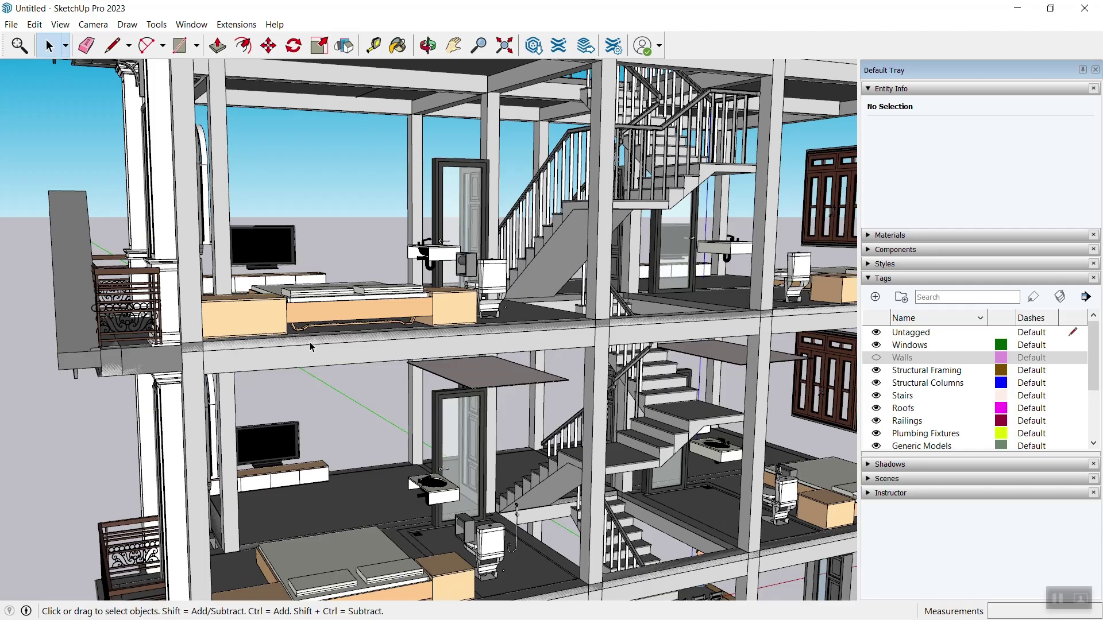
{"action": "scroll", "coordinate": [309, 342], "scroll_direction": "down", "scroll_amount": 4}
{"action": "mouse_move", "coordinate": [309, 342]}
{"action": "middle_mouse_down"}
{"action": "mouse_move", "coordinate": [481, 359]}
{"action": "mouse_move", "coordinate": [183, 426]}
{"action": "middle_mouse_up"}
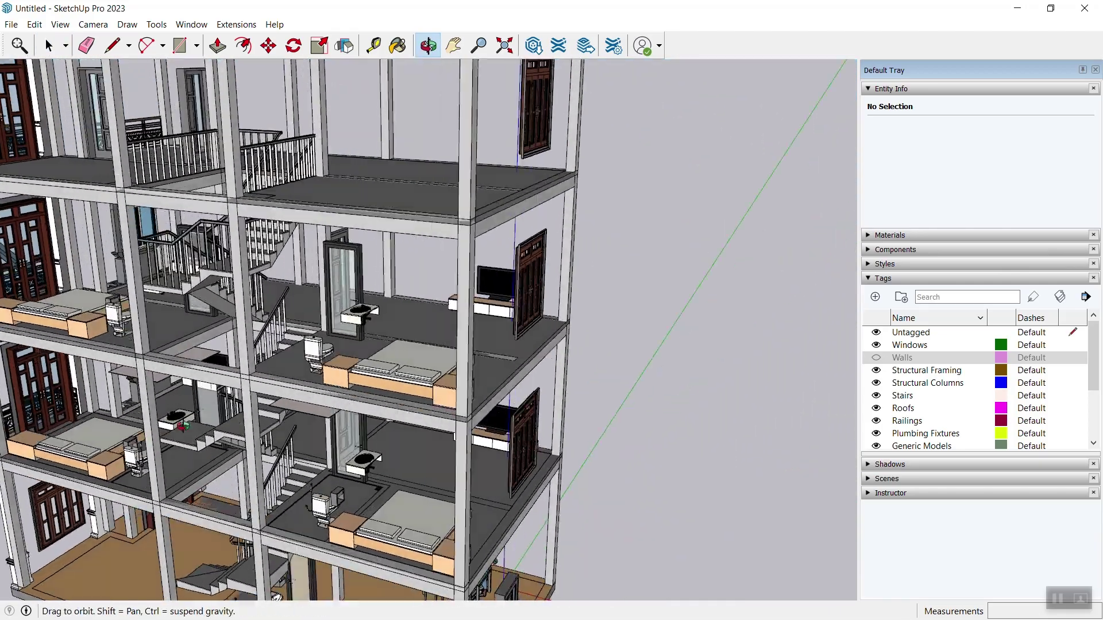
{"action": "scroll", "coordinate": [183, 427], "scroll_direction": "down", "scroll_amount": 5}
{"action": "scroll", "coordinate": [182, 426], "scroll_direction": "down", "scroll_amount": 2}
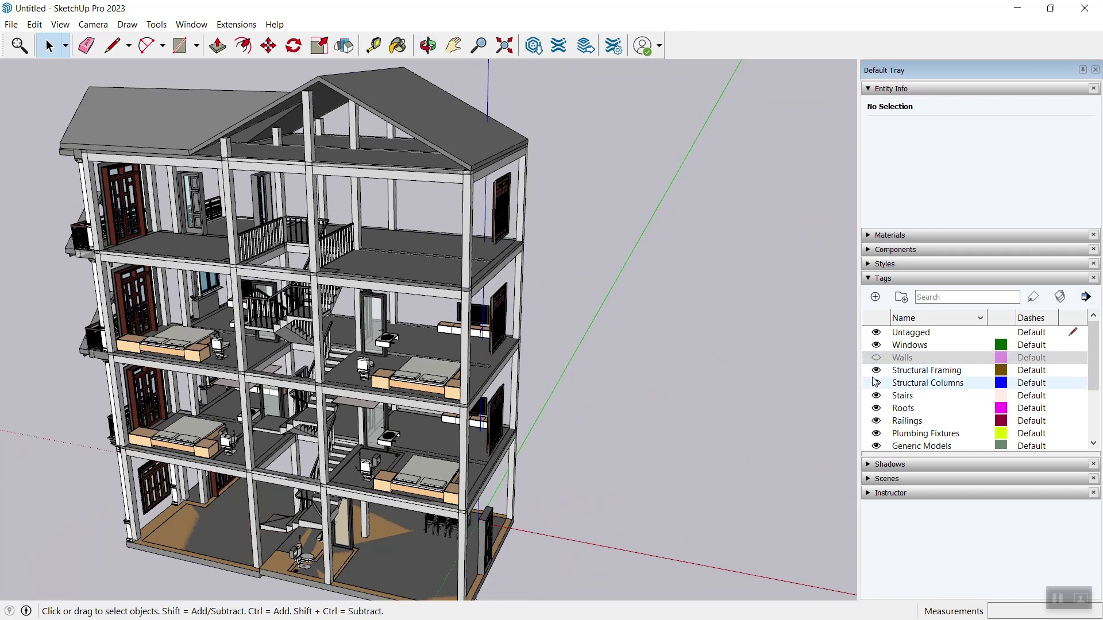
{"action": "left_click", "coordinate": [876, 357]}
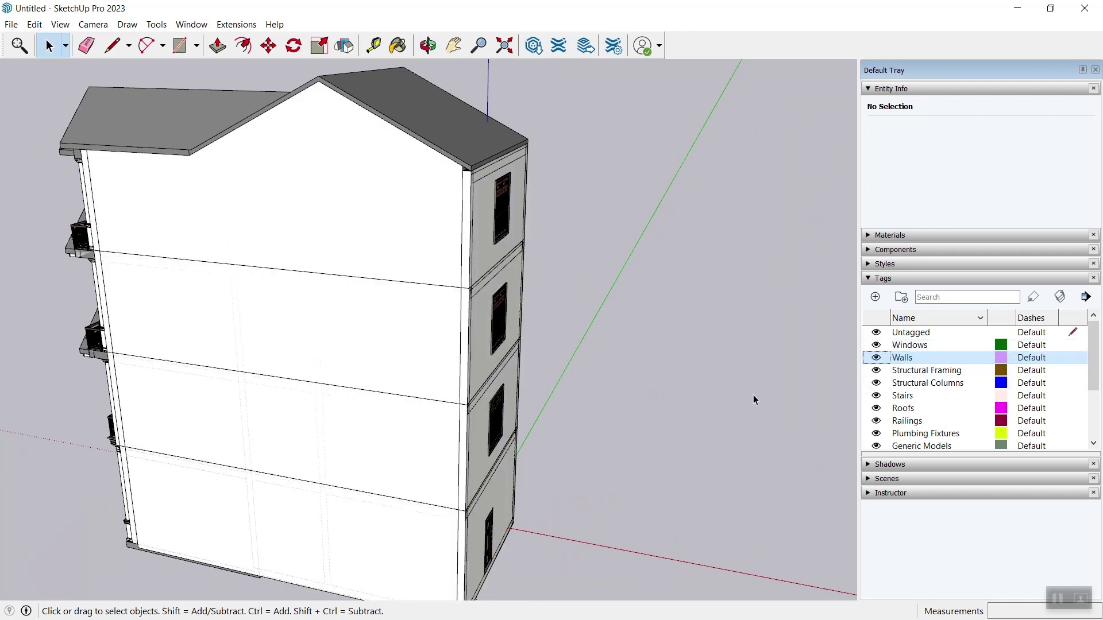
Step: From the front facade, toggle the Windows and Roofs tags off and back on
{"action": "mouse_move", "coordinate": [197, 424]}
{"action": "middle_mouse_down"}
{"action": "mouse_move", "coordinate": [512, 436]}
{"action": "mouse_move", "coordinate": [756, 357]}
{"action": "middle_mouse_up"}
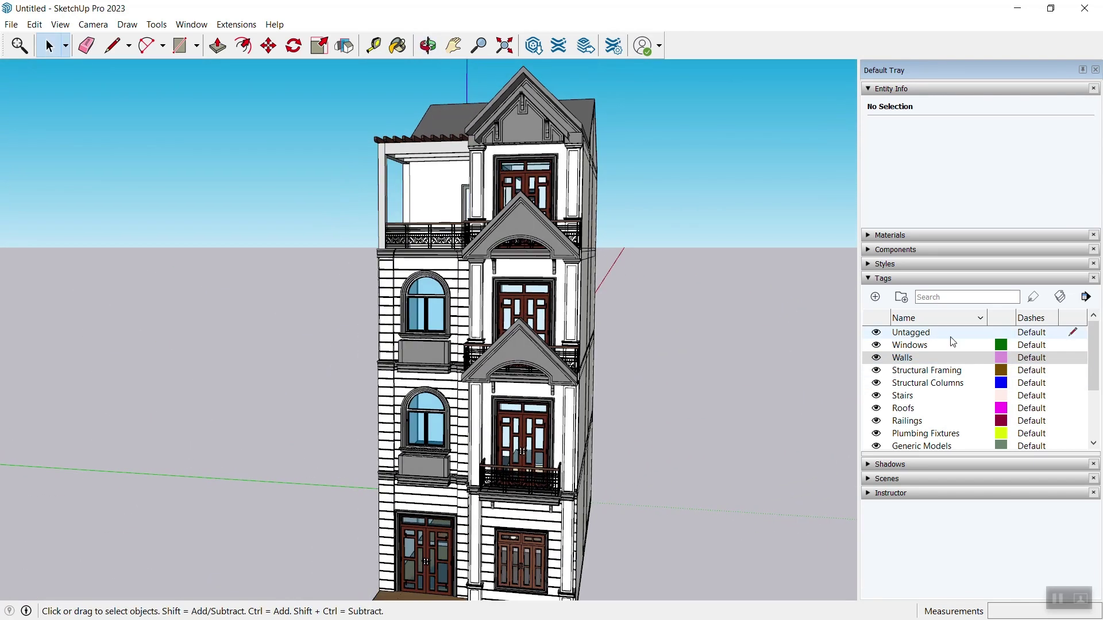
{"action": "left_click", "coordinate": [877, 345]}
{"action": "left_click", "coordinate": [877, 345]}
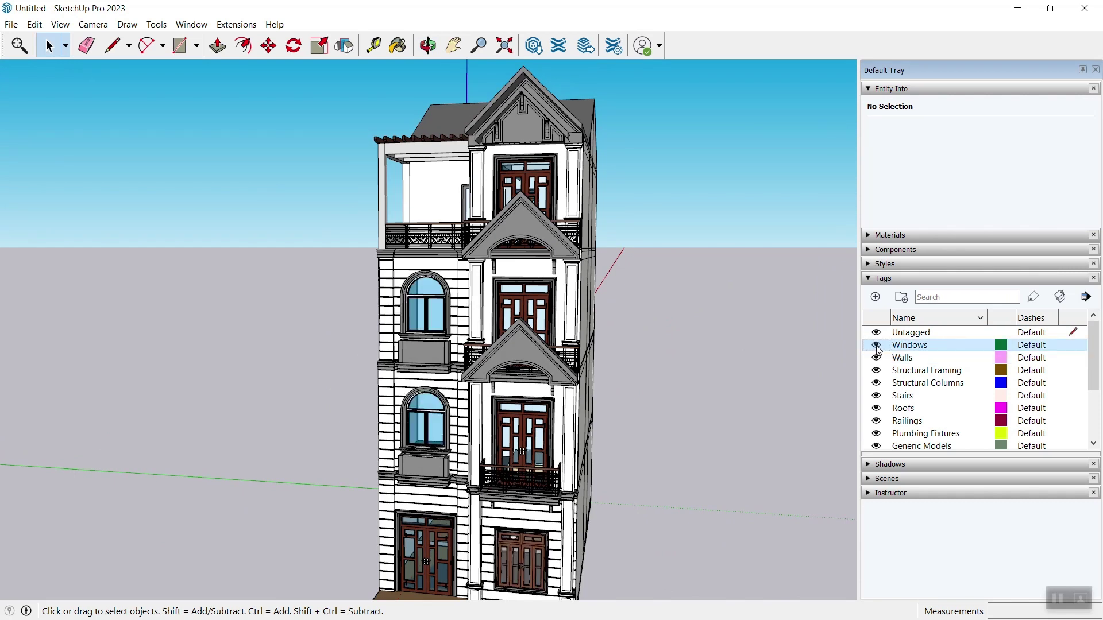
{"action": "left_click", "coordinate": [877, 345]}
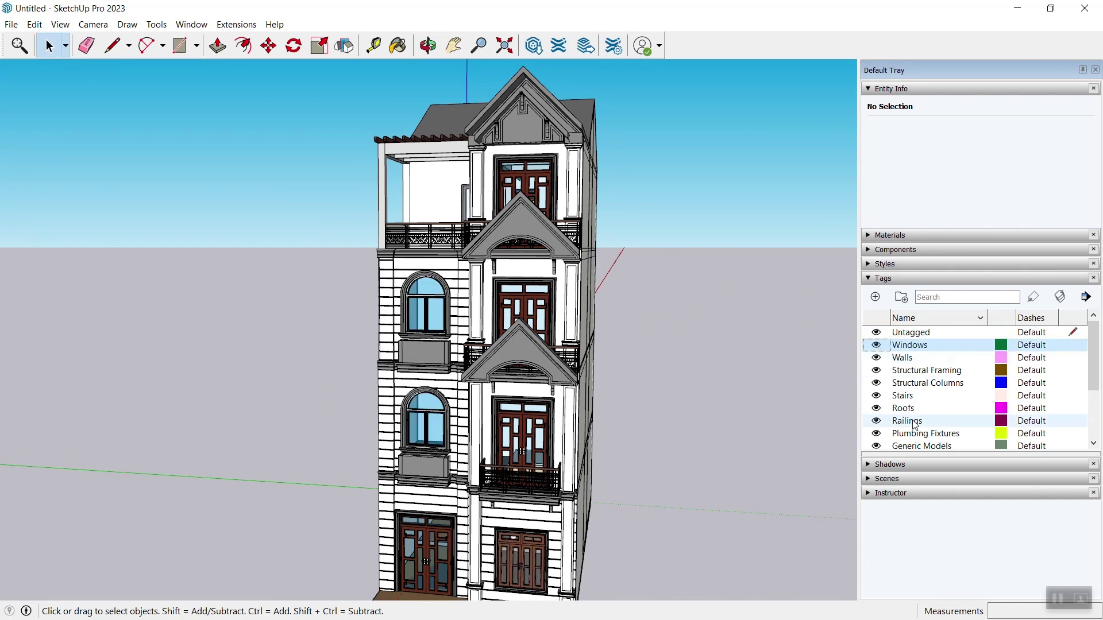
{"action": "left_click", "coordinate": [877, 410]}
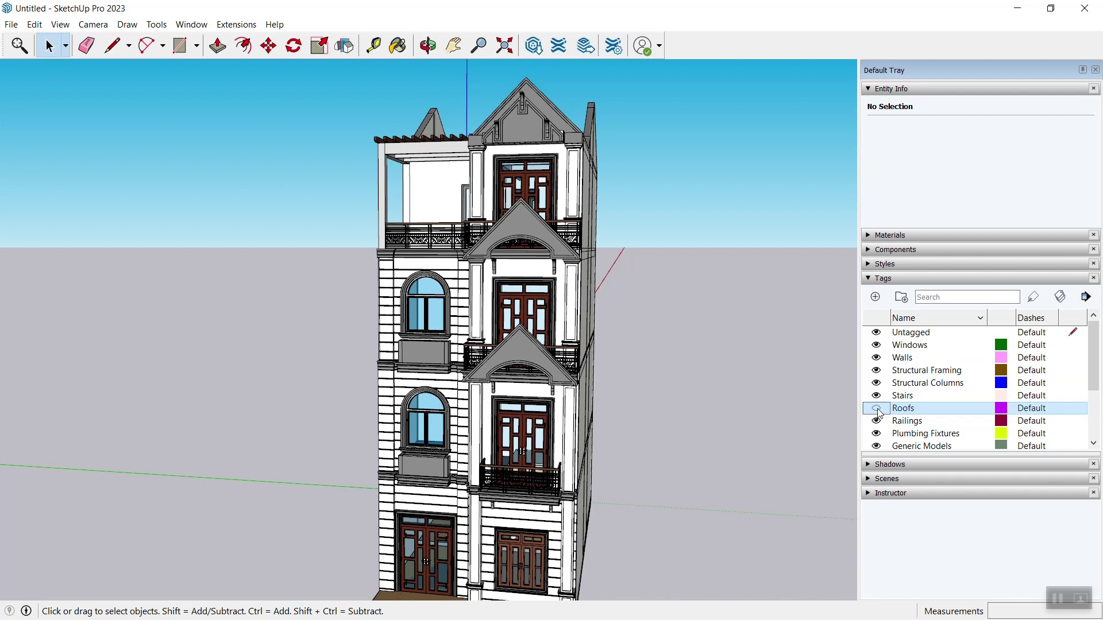
{"action": "left_click", "coordinate": [877, 409]}
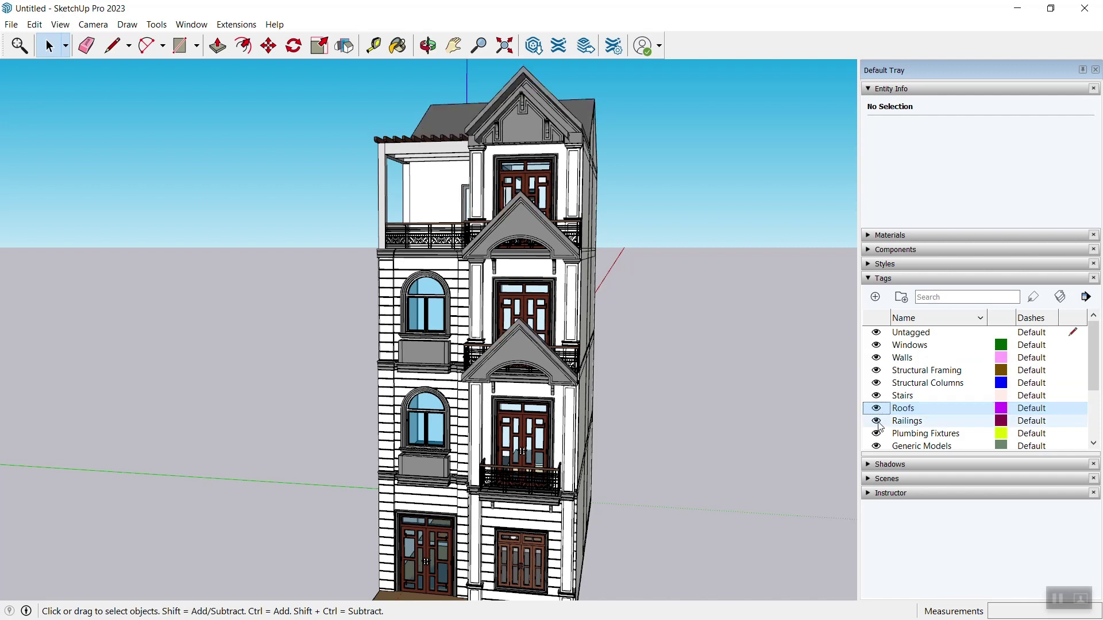
Step: Hide the Walls tag to reveal the interior stairs and columns
{"action": "scroll", "coordinate": [881, 399], "scroll_direction": "down", "scroll_amount": 2}
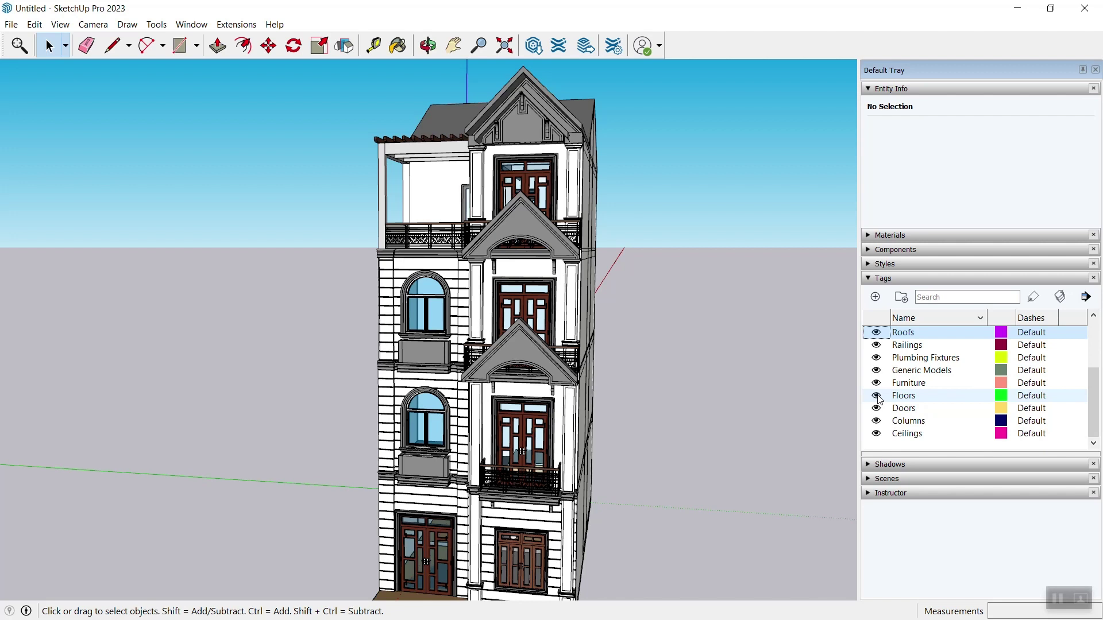
{"action": "scroll", "coordinate": [881, 399], "scroll_direction": "up", "scroll_amount": 1}
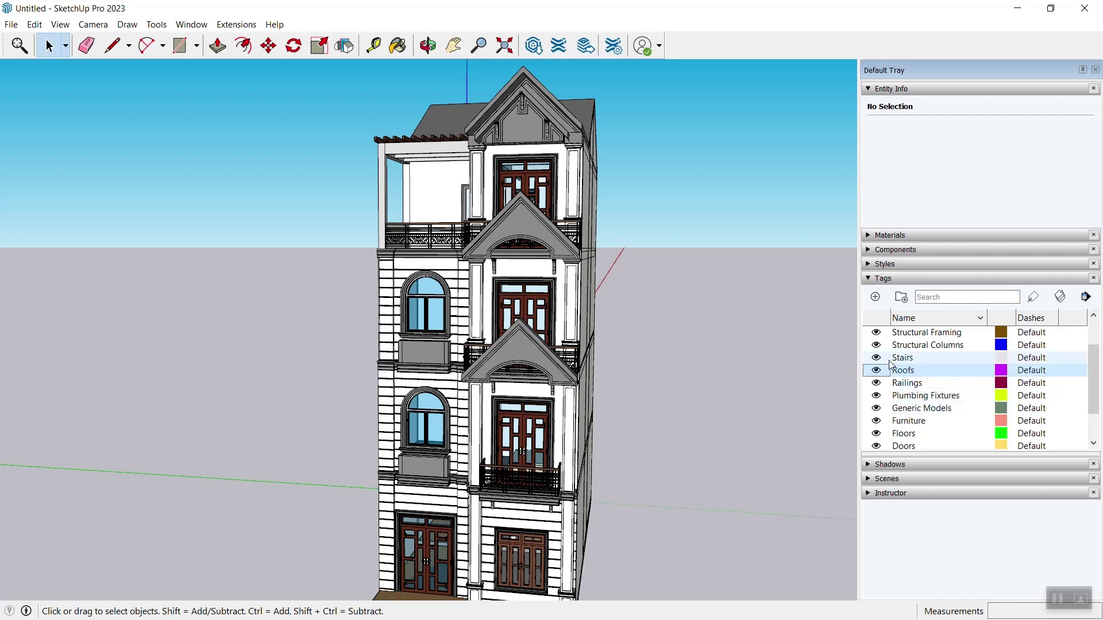
{"action": "scroll", "coordinate": [891, 365], "scroll_direction": "up", "scroll_amount": 1}
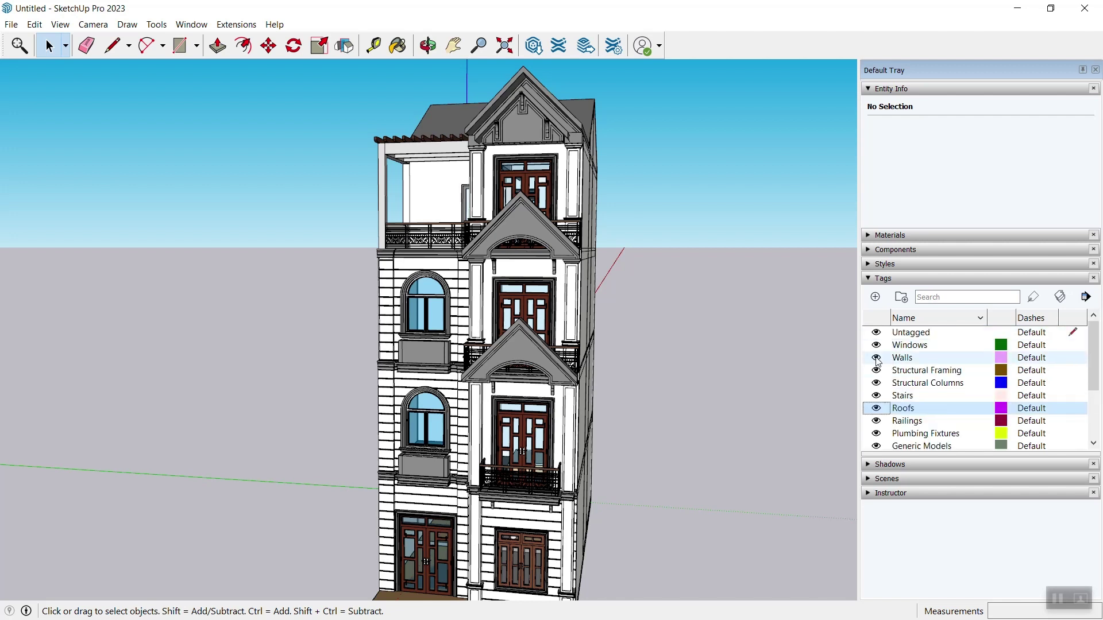
{"action": "left_click", "coordinate": [876, 358]}
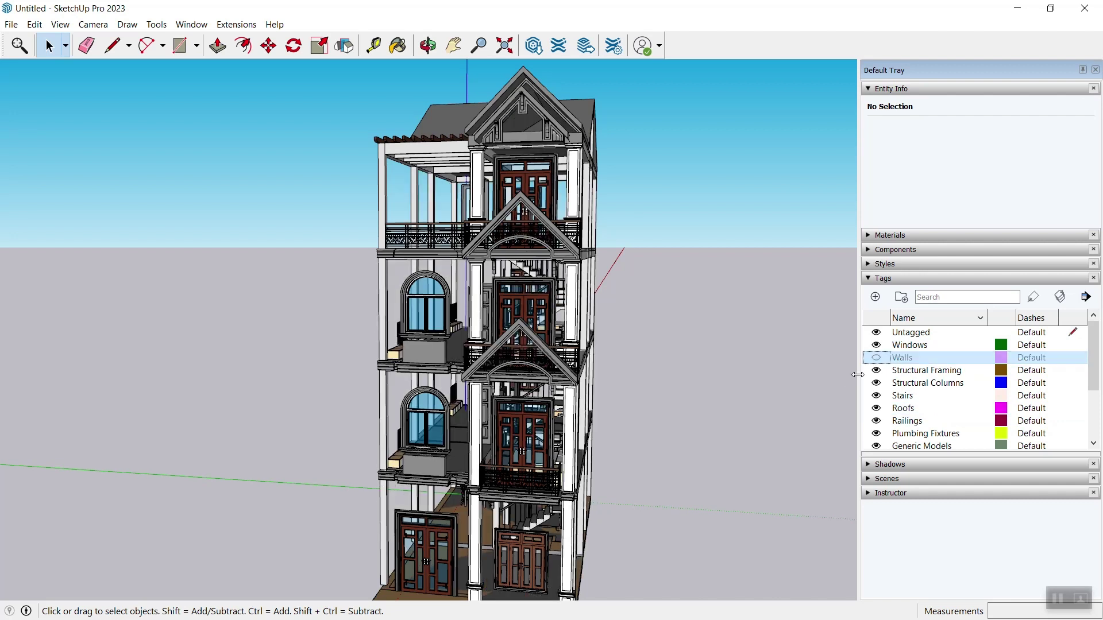
{"action": "scroll", "coordinate": [903, 426], "scroll_direction": "down", "scroll_amount": 1}
{"action": "scroll", "coordinate": [903, 427], "scroll_direction": "down", "scroll_amount": 1}
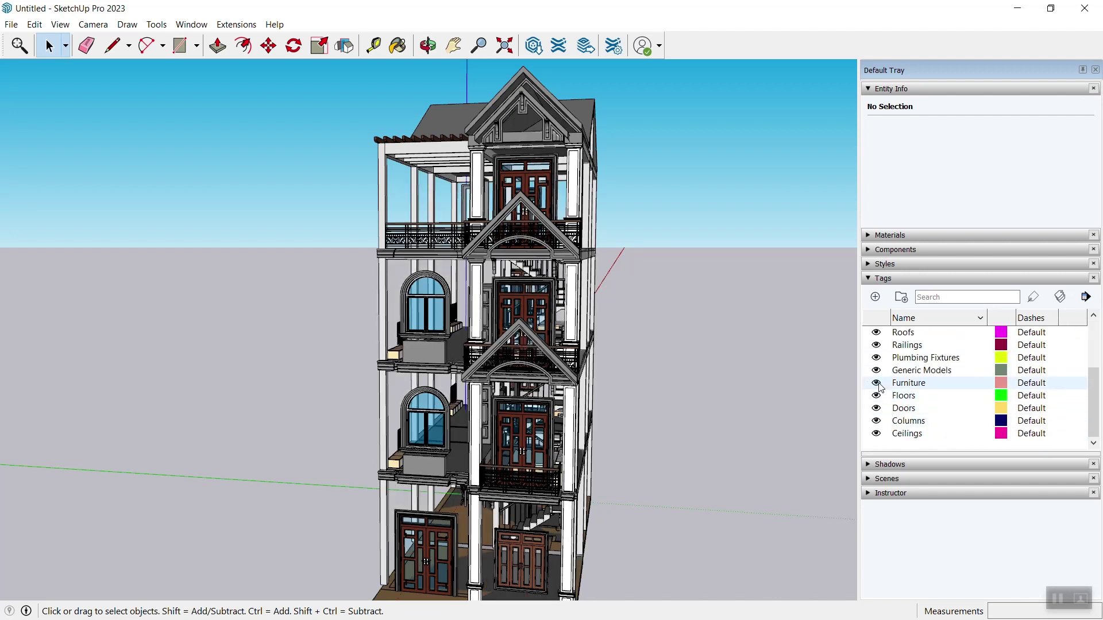
Step: From another side of the house, hide and restore the Furniture and Stairs tags
{"action": "middle_click_drag", "start_coordinate": [719, 418], "coordinate": [597, 425]}
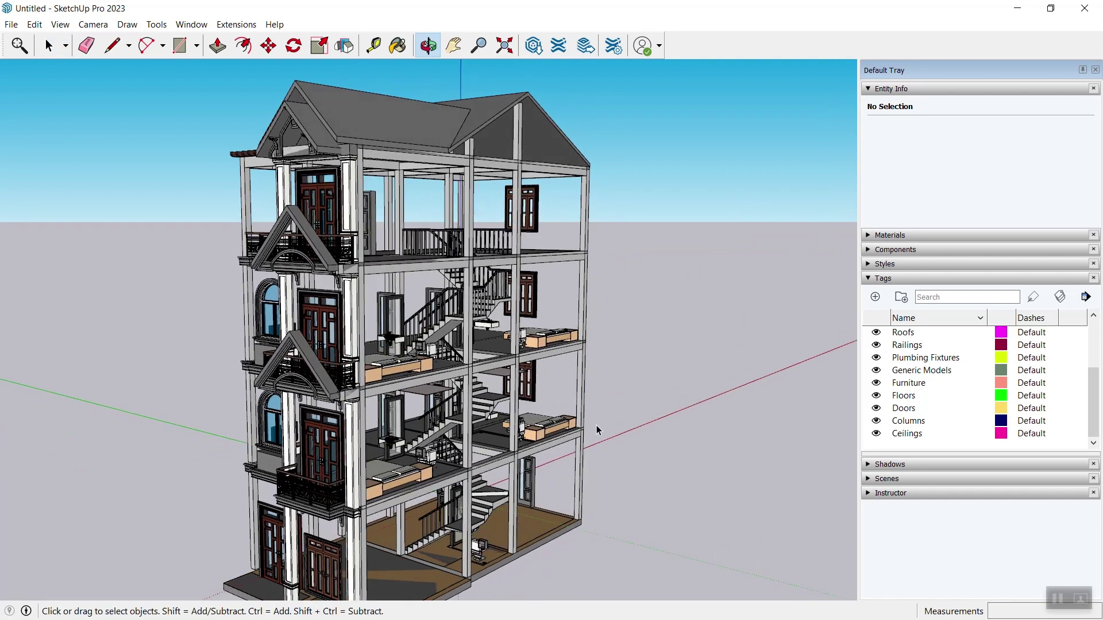
{"action": "left_click", "coordinate": [876, 383]}
{"action": "left_click", "coordinate": [876, 383]}
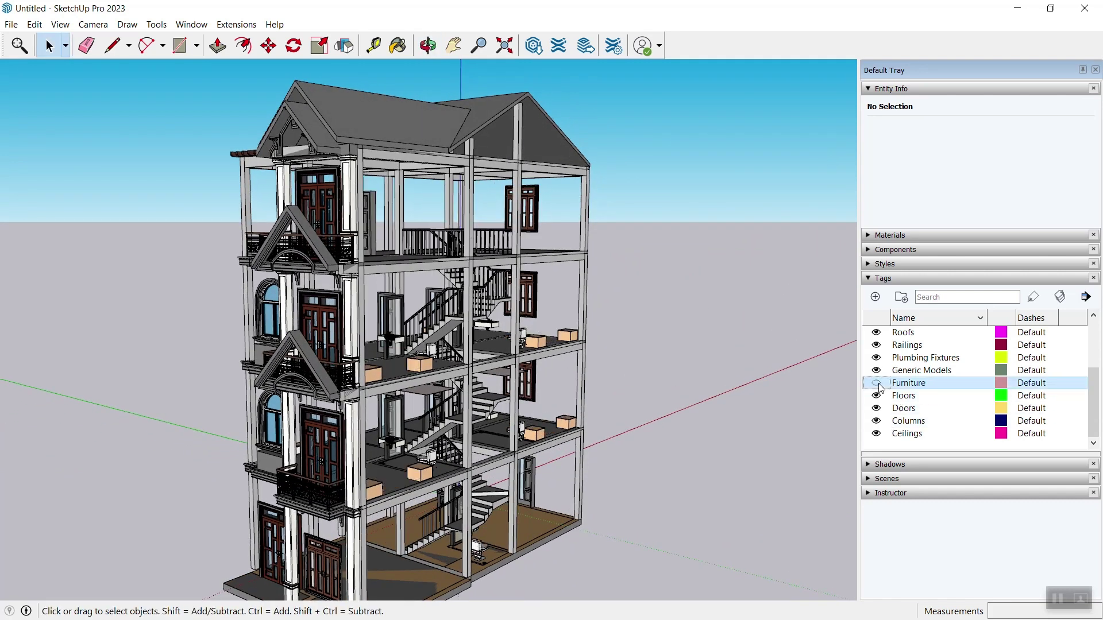
{"action": "left_click", "coordinate": [876, 383]}
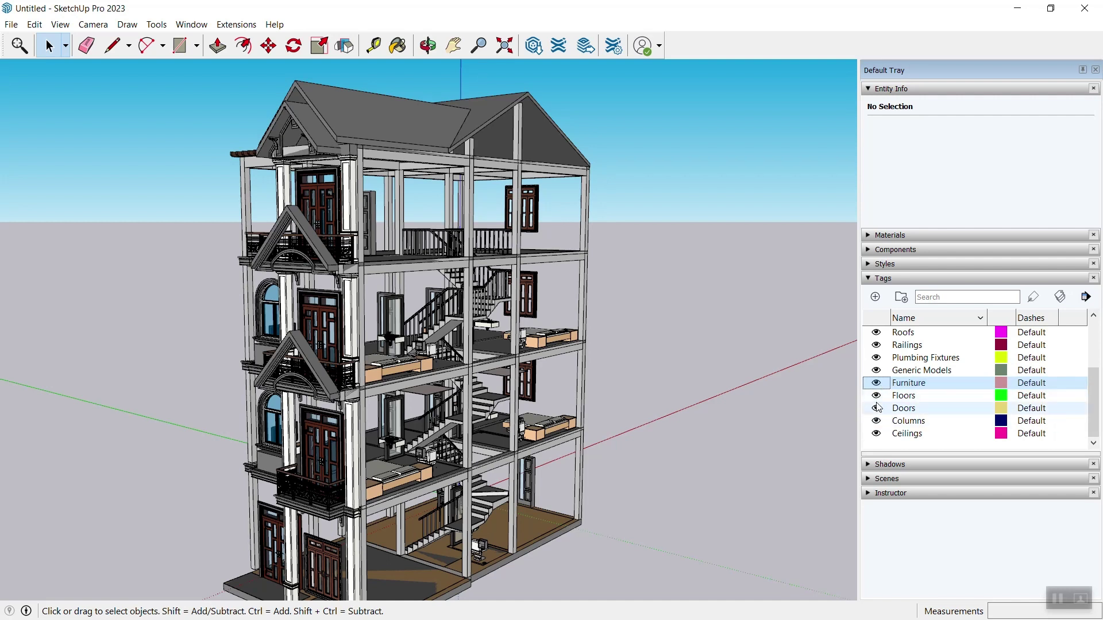
{"action": "scroll", "coordinate": [877, 408], "scroll_direction": "up", "scroll_amount": 1}
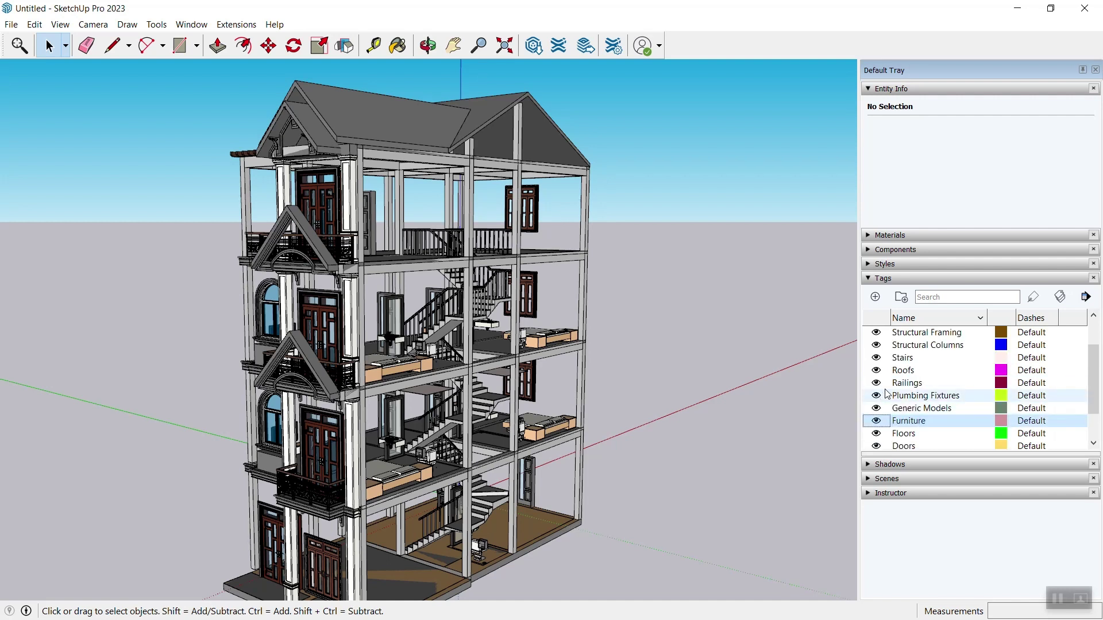
{"action": "left_click", "coordinate": [882, 360]}
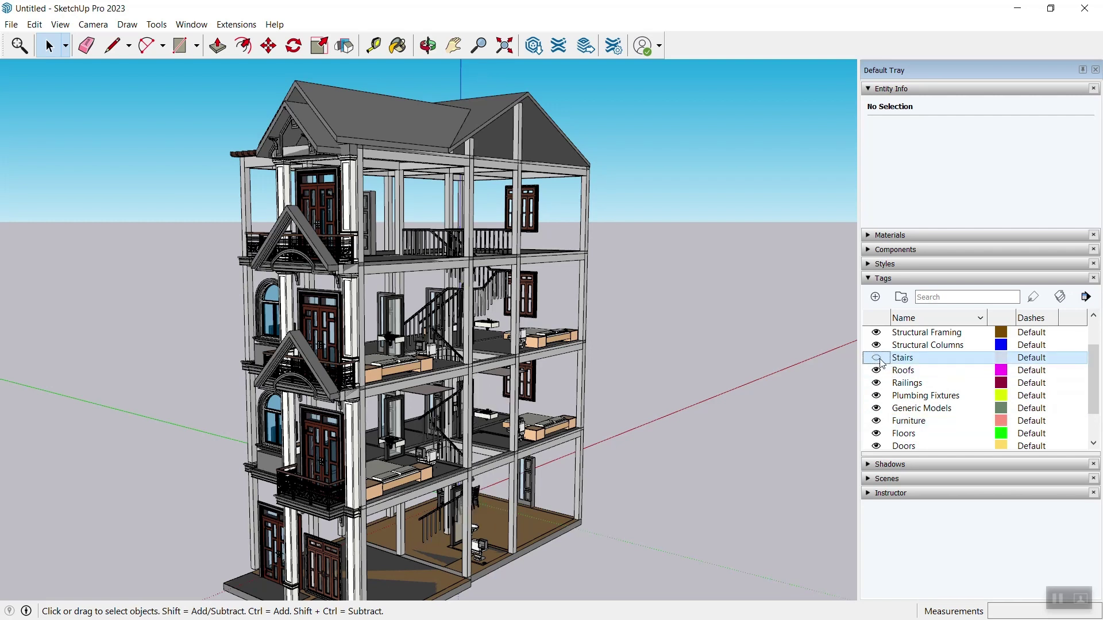
{"action": "left_click", "coordinate": [877, 358]}
{"action": "scroll", "coordinate": [888, 433], "scroll_direction": "down", "scroll_amount": 1}
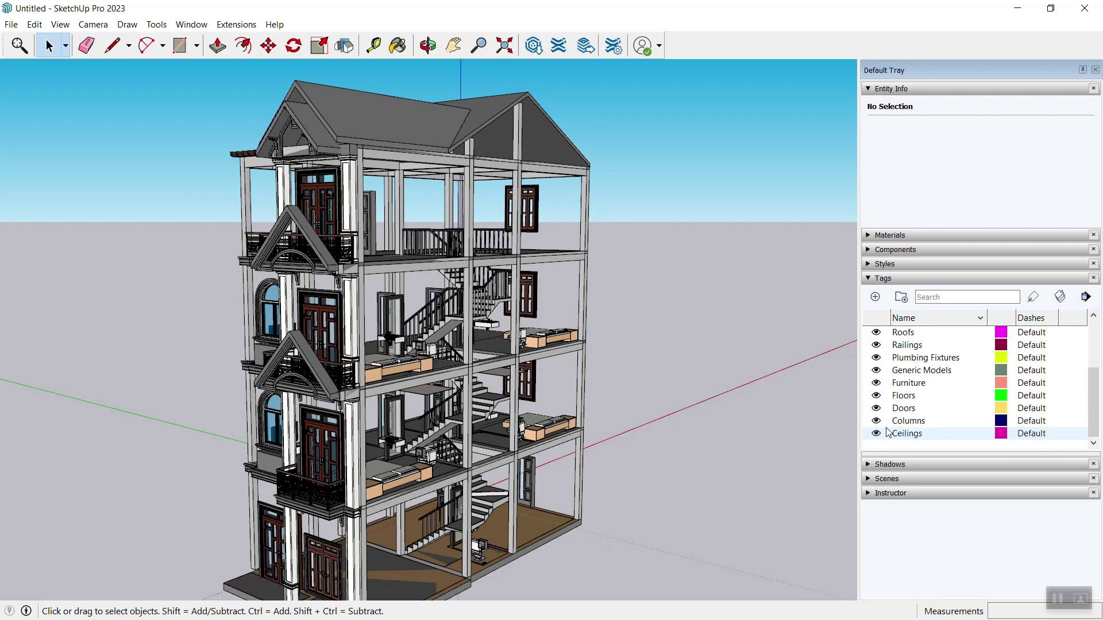
Step: Hide and restore the Railings tag twice, then make the Walls tag visible again
{"action": "left_click", "coordinate": [877, 345]}
{"action": "left_click", "coordinate": [877, 345]}
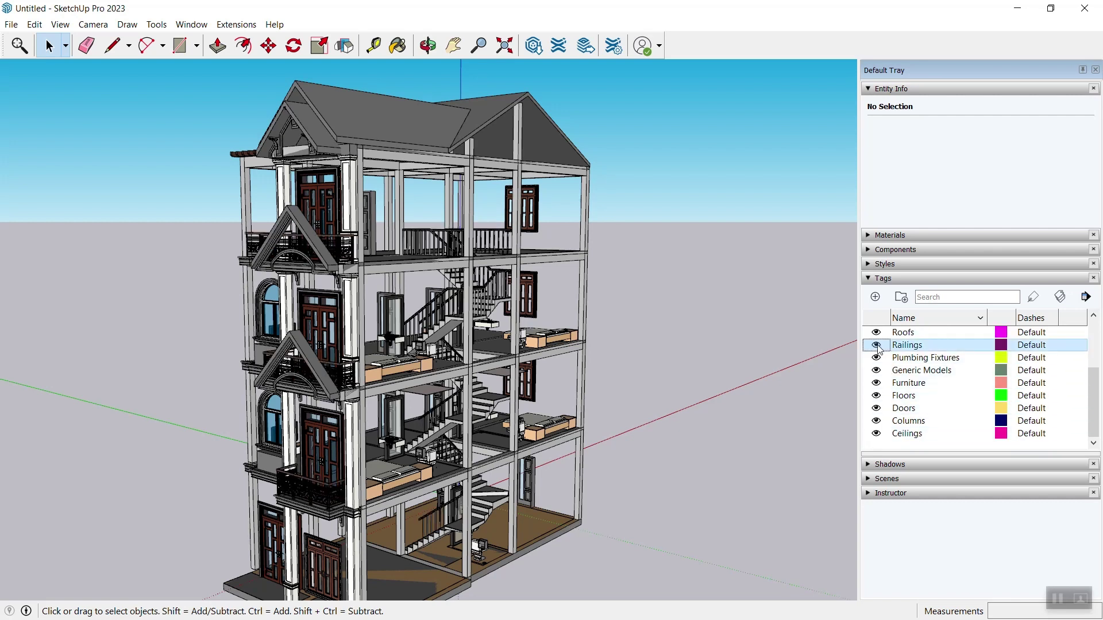
{"action": "left_click", "coordinate": [877, 345]}
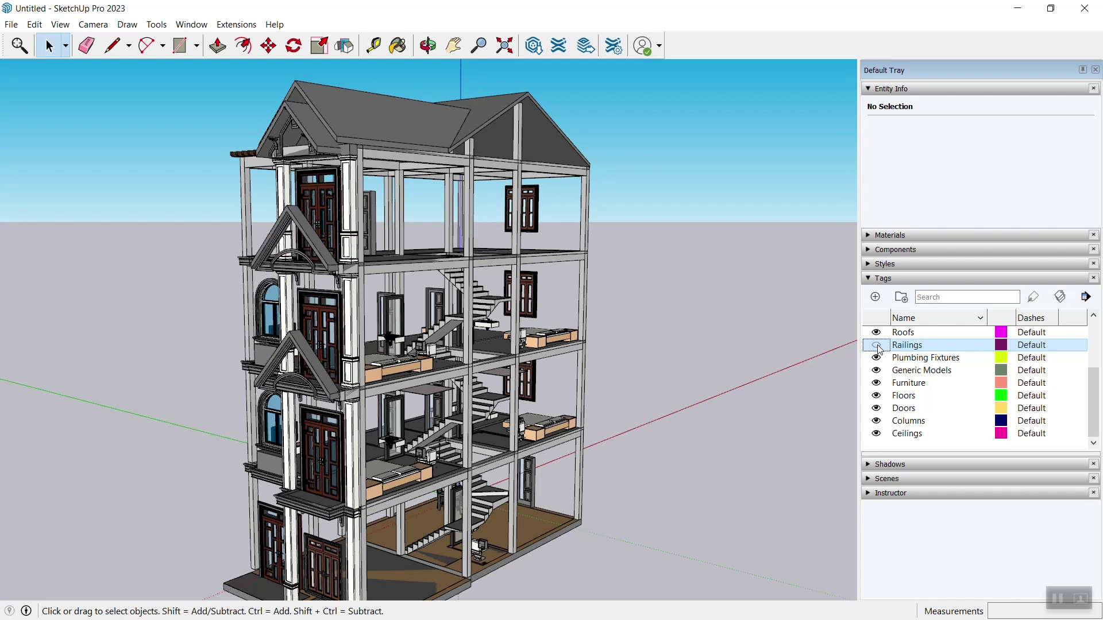
{"action": "left_click", "coordinate": [878, 345]}
{"action": "scroll", "coordinate": [927, 387], "scroll_direction": "up", "scroll_amount": 2}
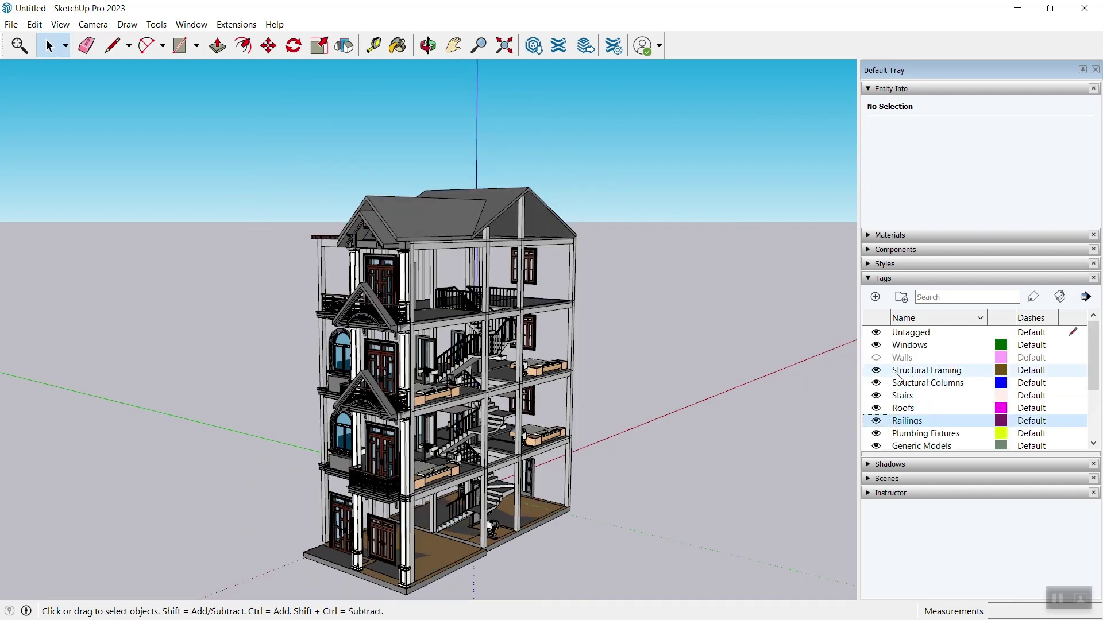
{"action": "middle_click_drag", "start_coordinate": [608, 470], "coordinate": [763, 468]}
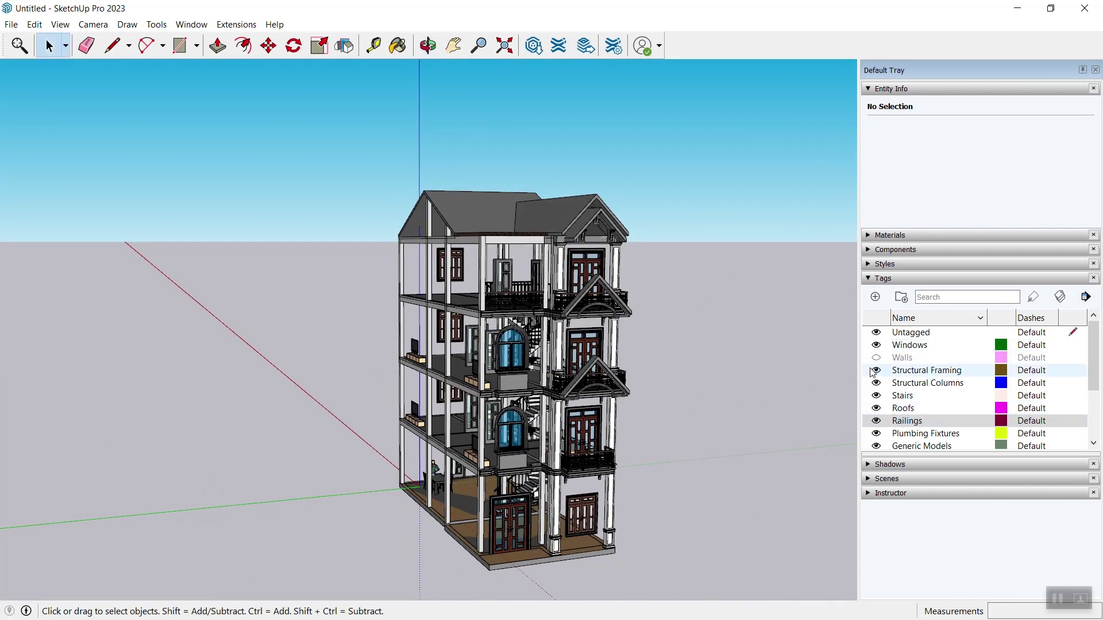
{"action": "left_click", "coordinate": [876, 357]}
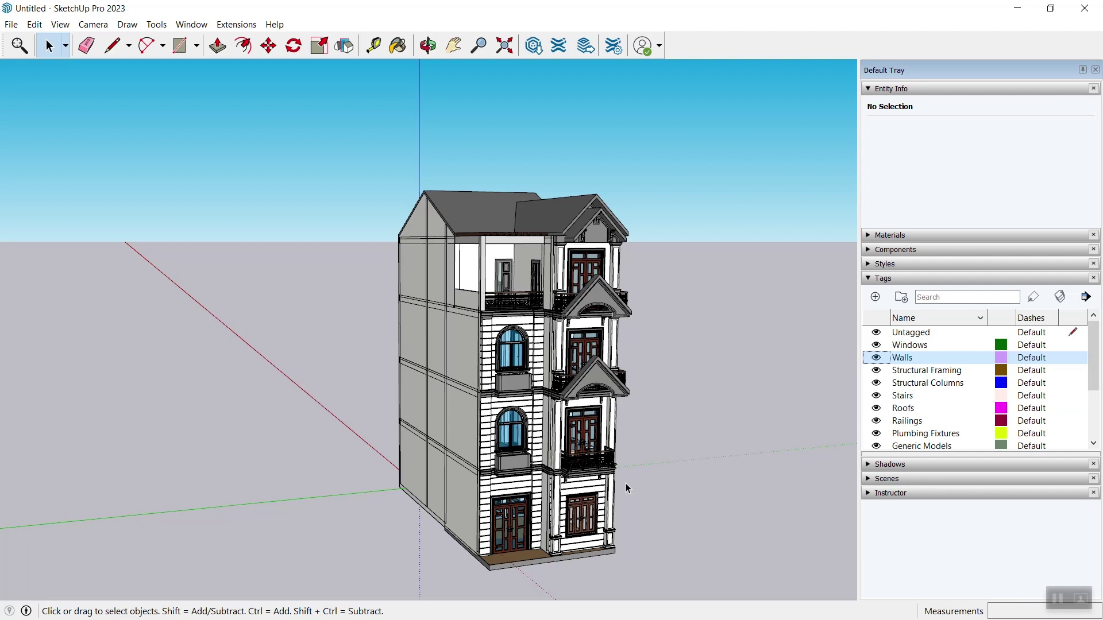
Step: Enter the building component, then the planter box beneath the arched window, for editing
{"action": "scroll", "coordinate": [625, 483], "scroll_direction": "up", "scroll_amount": 2}
{"action": "scroll", "coordinate": [625, 483], "scroll_direction": "up", "scroll_amount": 3}
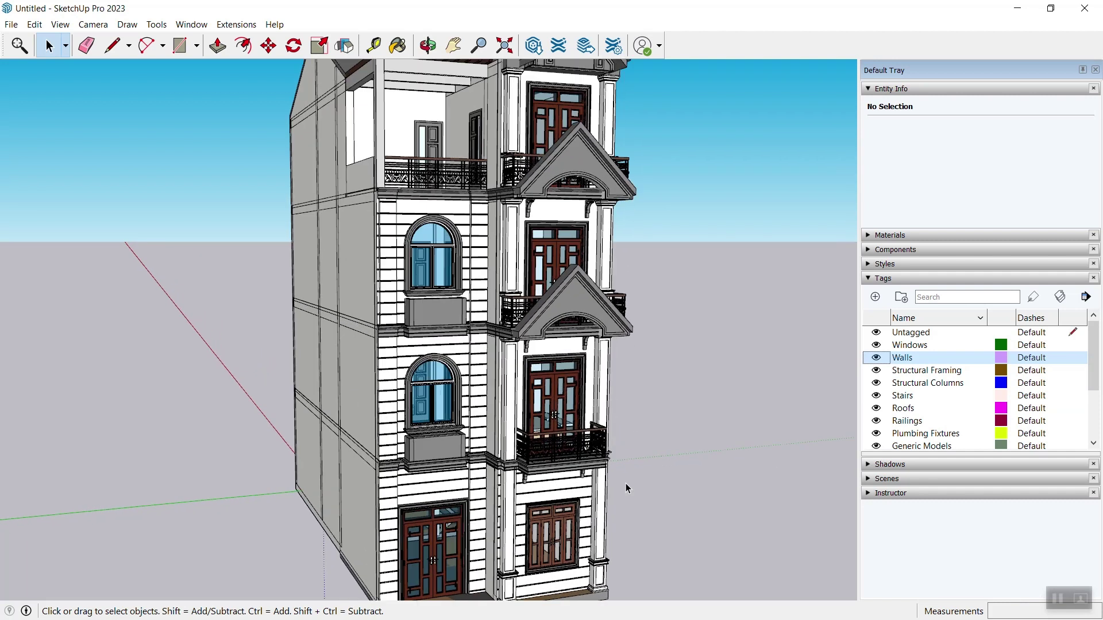
{"action": "double_click", "coordinate": [567, 299]}
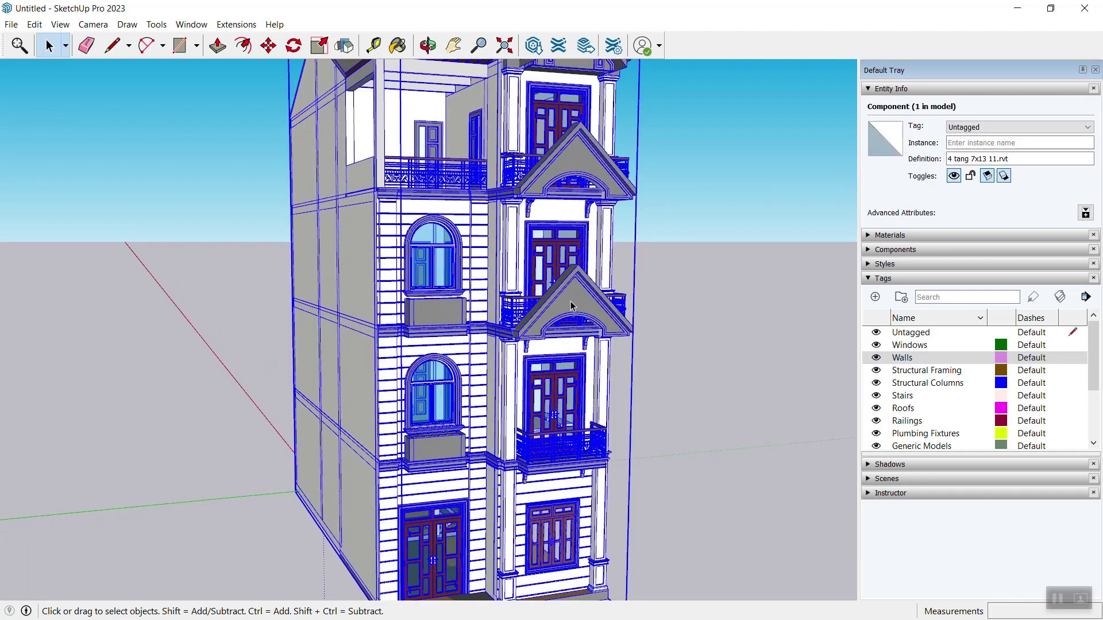
{"action": "left_click", "coordinate": [442, 443]}
{"action": "scroll", "coordinate": [443, 444], "scroll_direction": "up", "scroll_amount": 2}
{"action": "scroll", "coordinate": [426, 443], "scroll_direction": "up", "scroll_amount": 2}
{"action": "scroll", "coordinate": [449, 441], "scroll_direction": "up", "scroll_amount": 2}
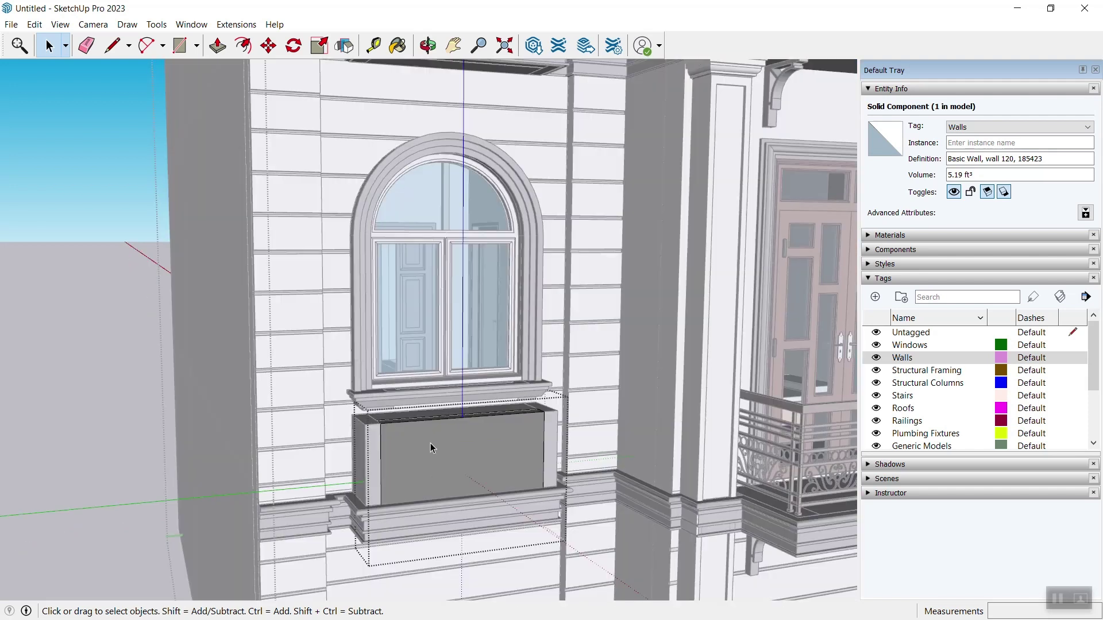
{"action": "double_click", "coordinate": [440, 443]}
{"action": "middle_click_drag", "start_coordinate": [450, 396], "coordinate": [522, 500]}
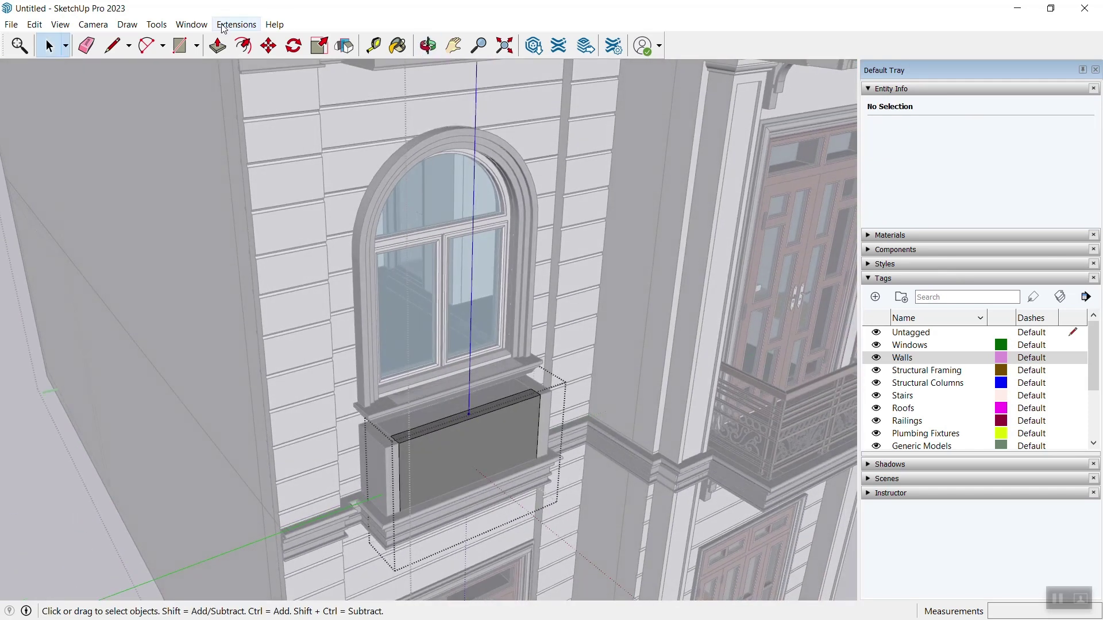
Step: Push/Pull the planter's top face up 9 1/4"
{"action": "left_click", "coordinate": [216, 49]}
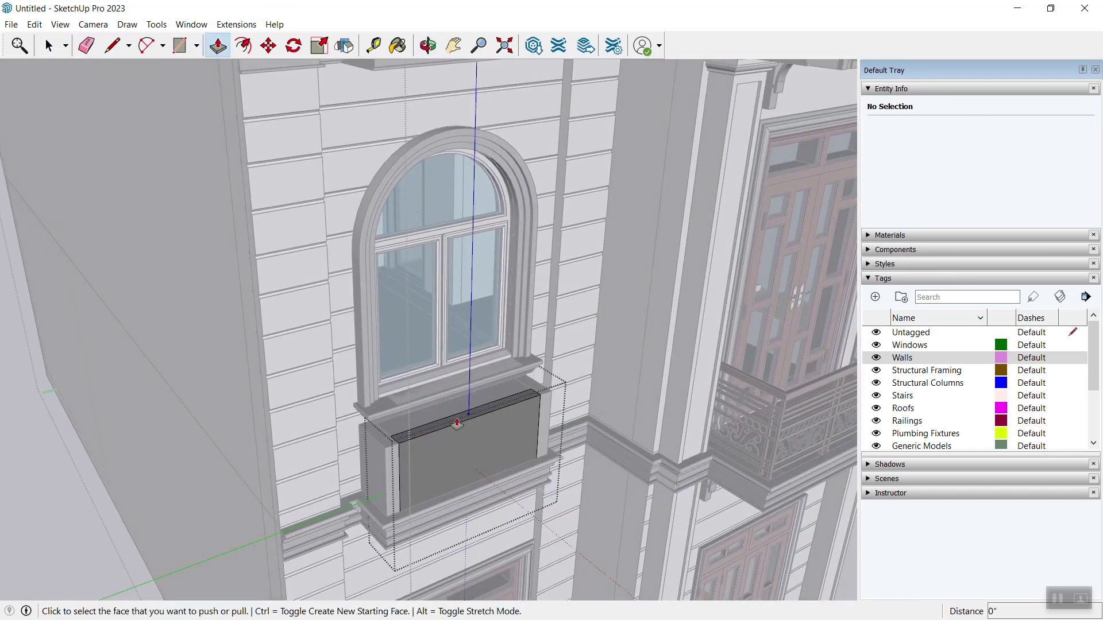
{"action": "left_click", "coordinate": [457, 424]}
{"action": "left_click", "coordinate": [454, 396]}
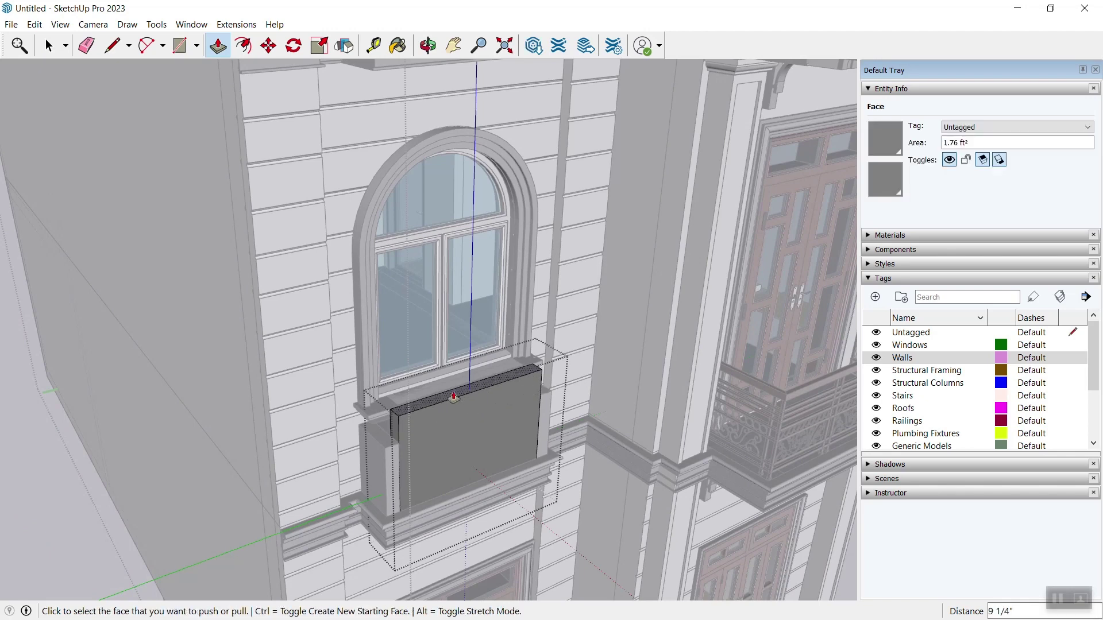
{"action": "key", "text": "space"}
{"action": "key", "text": "Escape"}
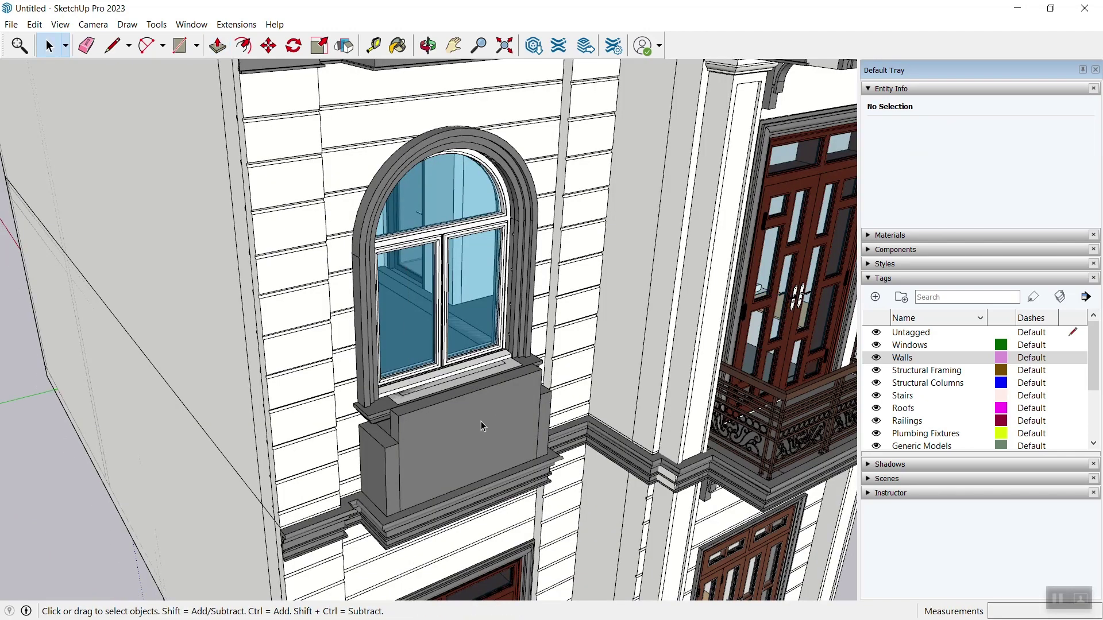
Step: Orbit around the facade, then select and deselect the building component
{"action": "scroll", "coordinate": [483, 426], "scroll_direction": "down", "scroll_amount": 5}
{"action": "scroll", "coordinate": [373, 181], "scroll_direction": "up", "scroll_amount": 3}
{"action": "scroll", "coordinate": [374, 182], "scroll_direction": "up", "scroll_amount": 2}
{"action": "scroll", "coordinate": [322, 166], "scroll_direction": "up", "scroll_amount": 3}
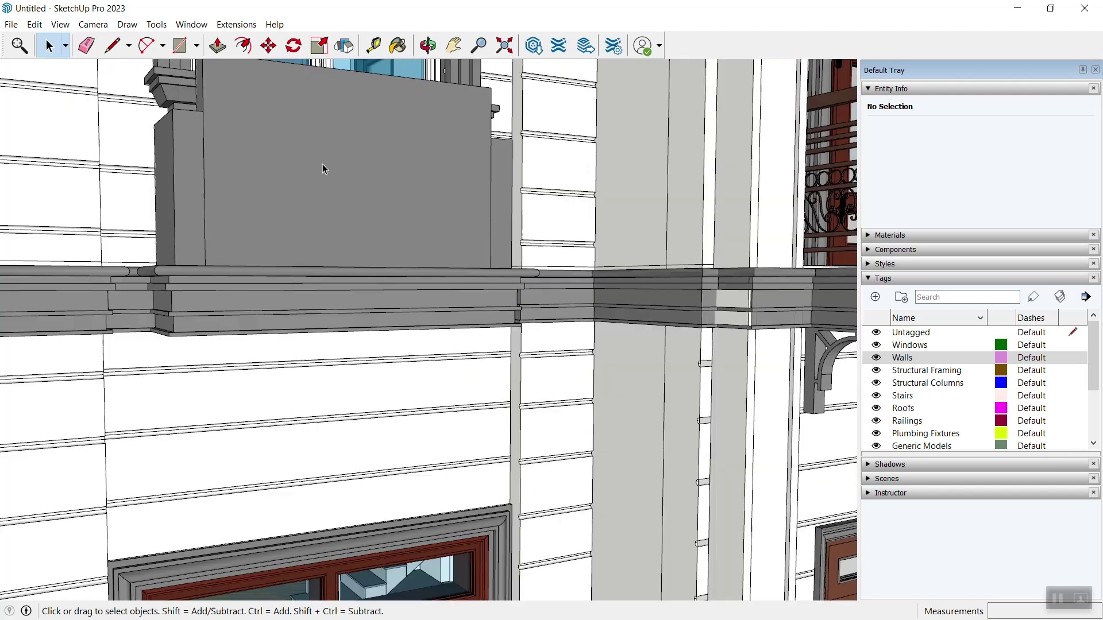
{"action": "scroll", "coordinate": [322, 167], "scroll_direction": "down", "scroll_amount": 3}
{"action": "mouse_move", "coordinate": [322, 238]}
{"action": "middle_mouse_down"}
{"action": "mouse_move", "coordinate": [460, 328]}
{"action": "mouse_move", "coordinate": [281, 196]}
{"action": "middle_mouse_up"}
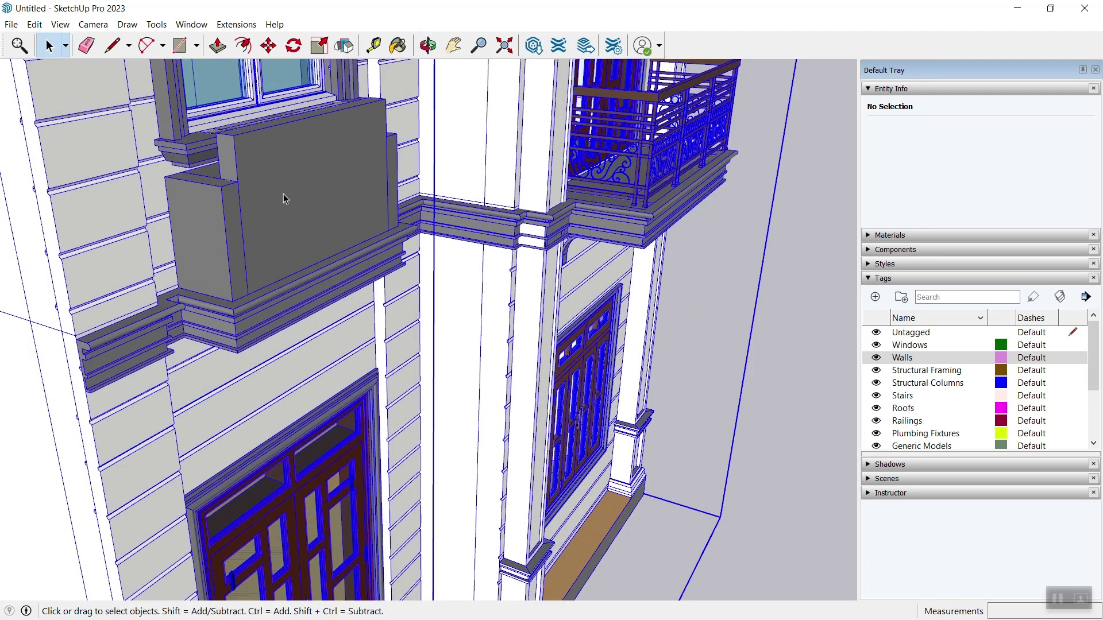
{"action": "left_click", "coordinate": [284, 195]}
{"action": "scroll", "coordinate": [479, 332], "scroll_direction": "down", "scroll_amount": 5}
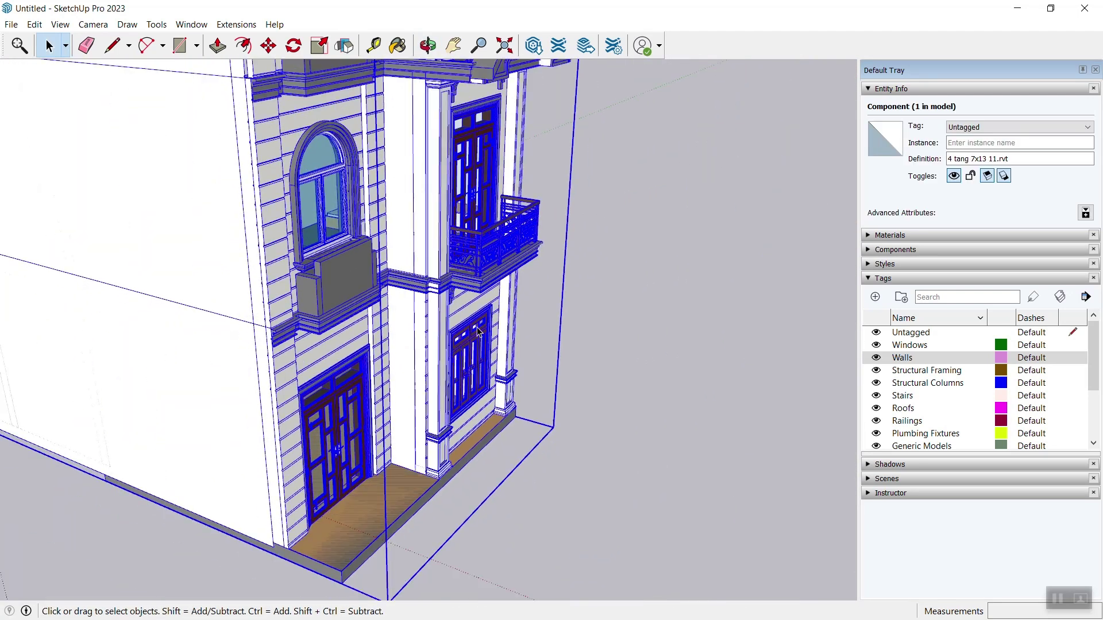
{"action": "left_click", "coordinate": [668, 291]}
Step: Close the planter context, face the balcony, and select the whole building
{"action": "key", "text": "ctrl+z"}
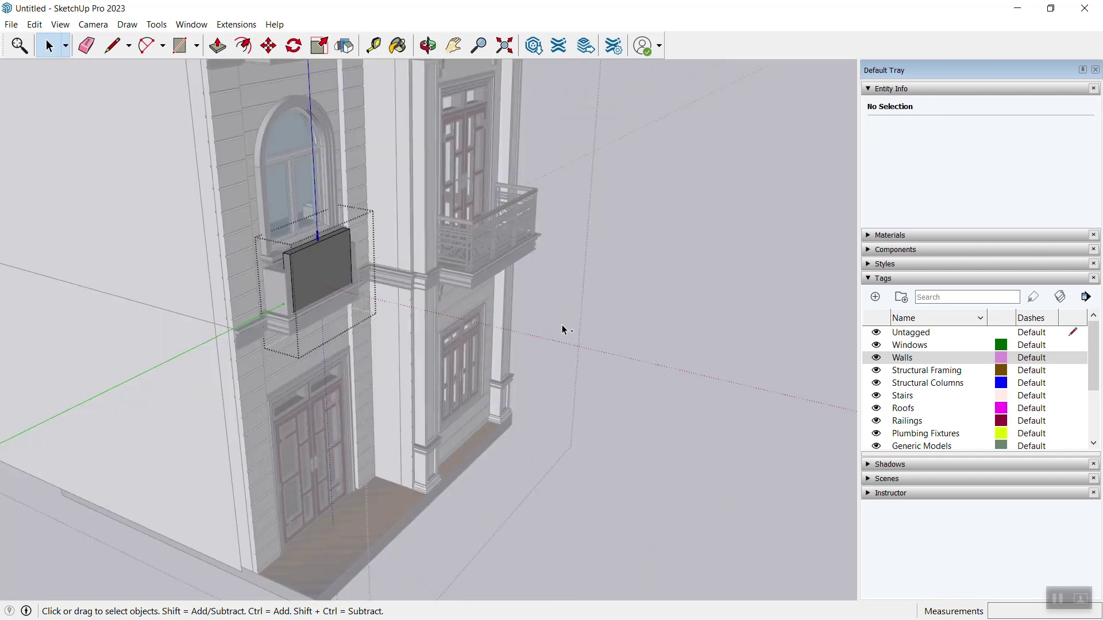
{"action": "left_click", "coordinate": [692, 313]}
{"action": "scroll", "coordinate": [709, 308], "scroll_direction": "up", "scroll_amount": 2}
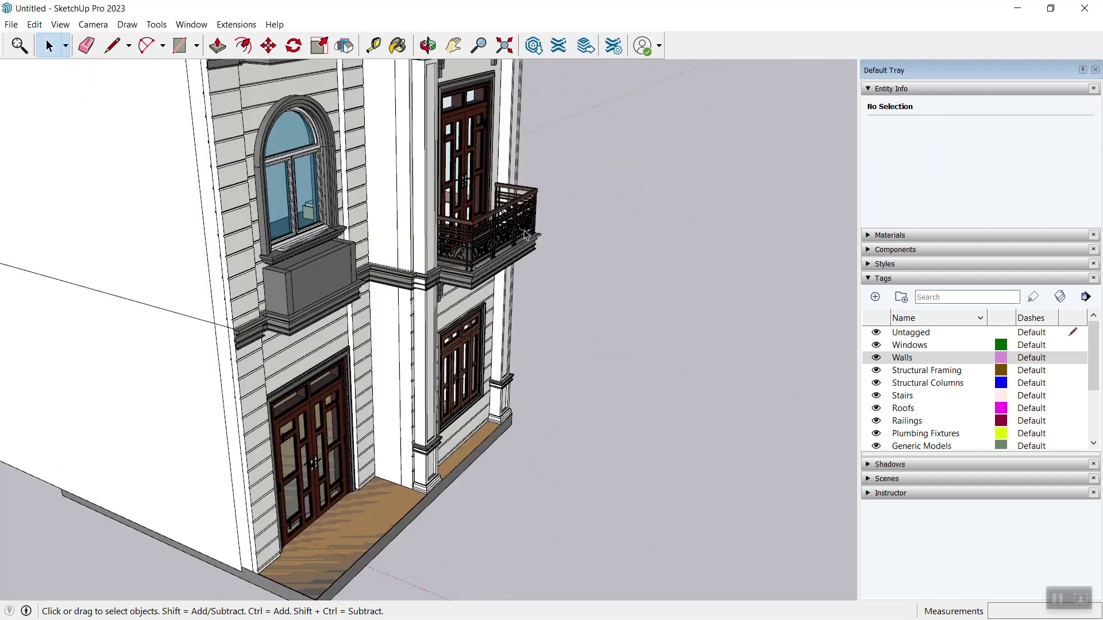
{"action": "scroll", "coordinate": [542, 207], "scroll_direction": "up", "scroll_amount": 2}
{"action": "mouse_move", "coordinate": [541, 207]}
{"action": "middle_mouse_down"}
{"action": "mouse_move", "coordinate": [603, 246]}
{"action": "mouse_move", "coordinate": [280, 161]}
{"action": "middle_mouse_up"}
{"action": "left_click", "coordinate": [280, 161]}
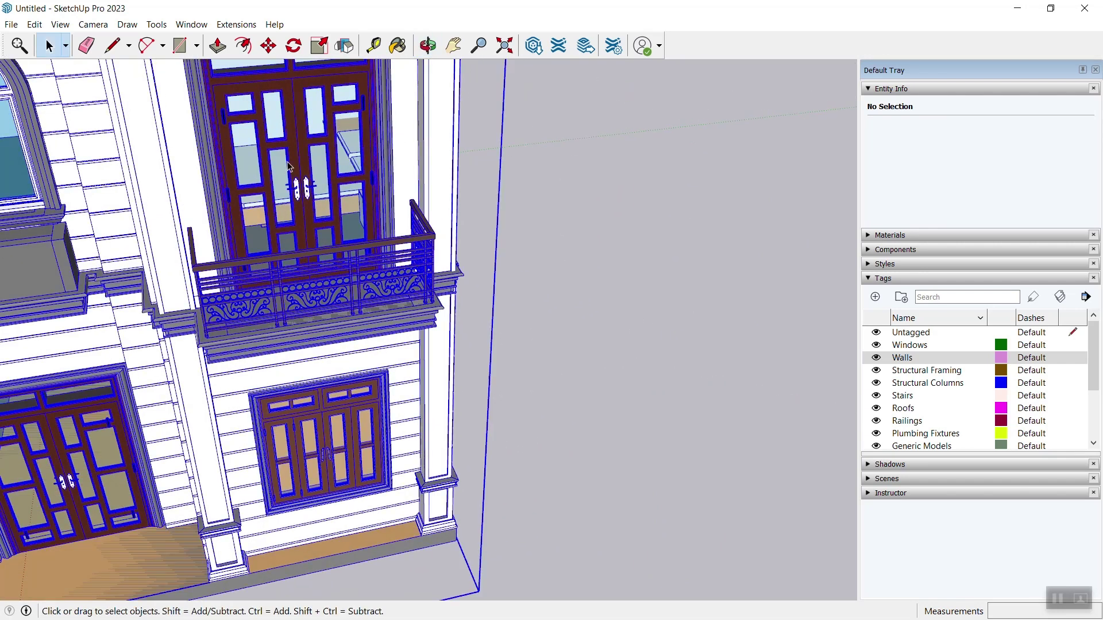
Step: Open the ground-floor balcony door component for editing and zoom in on it
{"action": "right_click", "coordinate": [281, 147]}
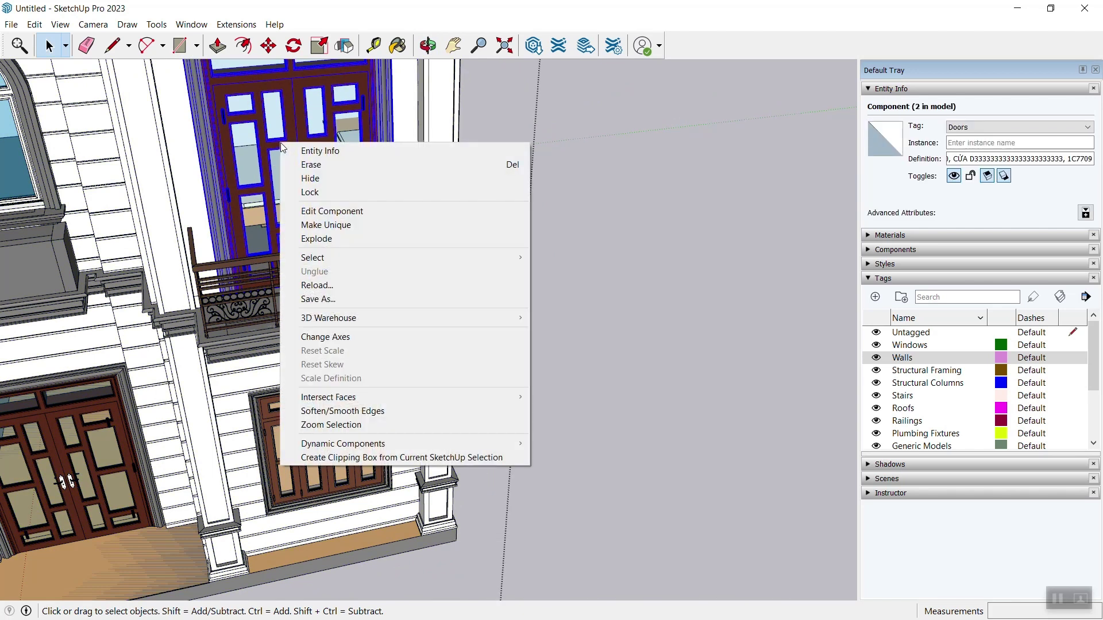
{"action": "left_click", "coordinate": [324, 211]}
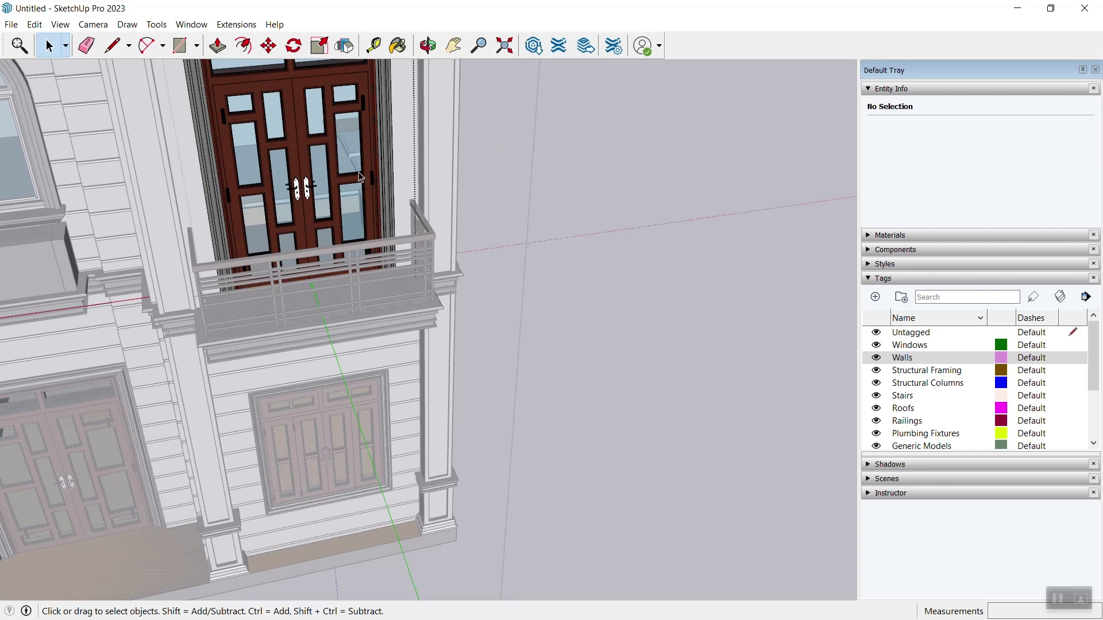
{"action": "middle_click_drag", "start_coordinate": [360, 176], "coordinate": [380, 215]}
{"action": "scroll", "coordinate": [381, 217], "scroll_direction": "up", "scroll_amount": 3}
{"action": "scroll", "coordinate": [382, 219], "scroll_direction": "up", "scroll_amount": 3}
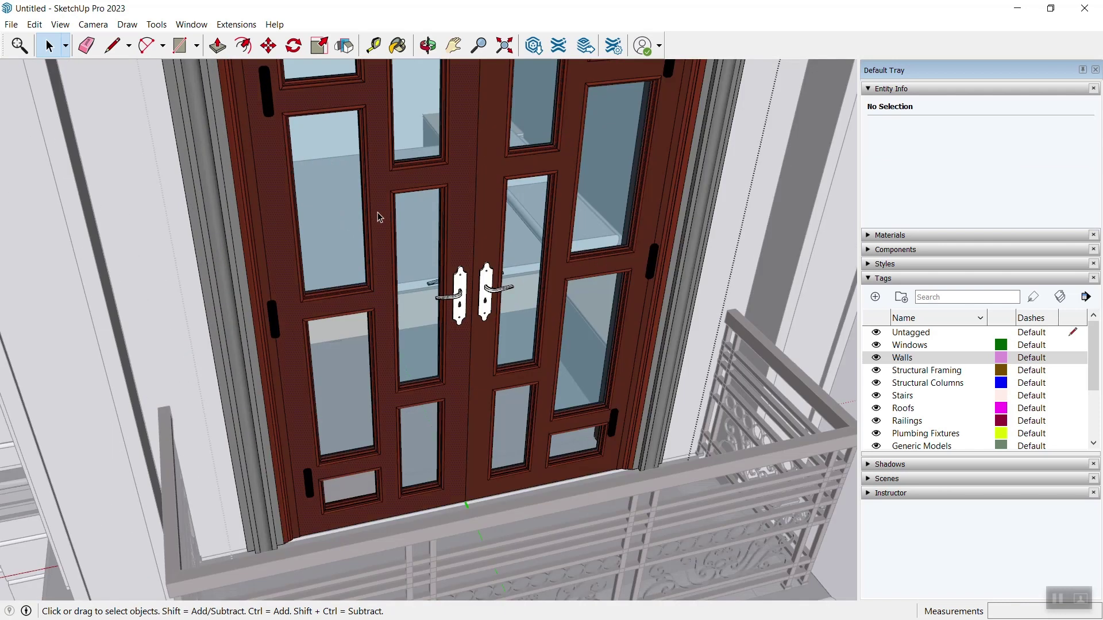
Step: Inspect the door's panel faces and handle plates, then zoom back out to the whole house
{"action": "left_click", "coordinate": [596, 257]}
{"action": "left_click", "coordinate": [484, 220]}
{"action": "scroll", "coordinate": [462, 306], "scroll_direction": "up", "scroll_amount": 2}
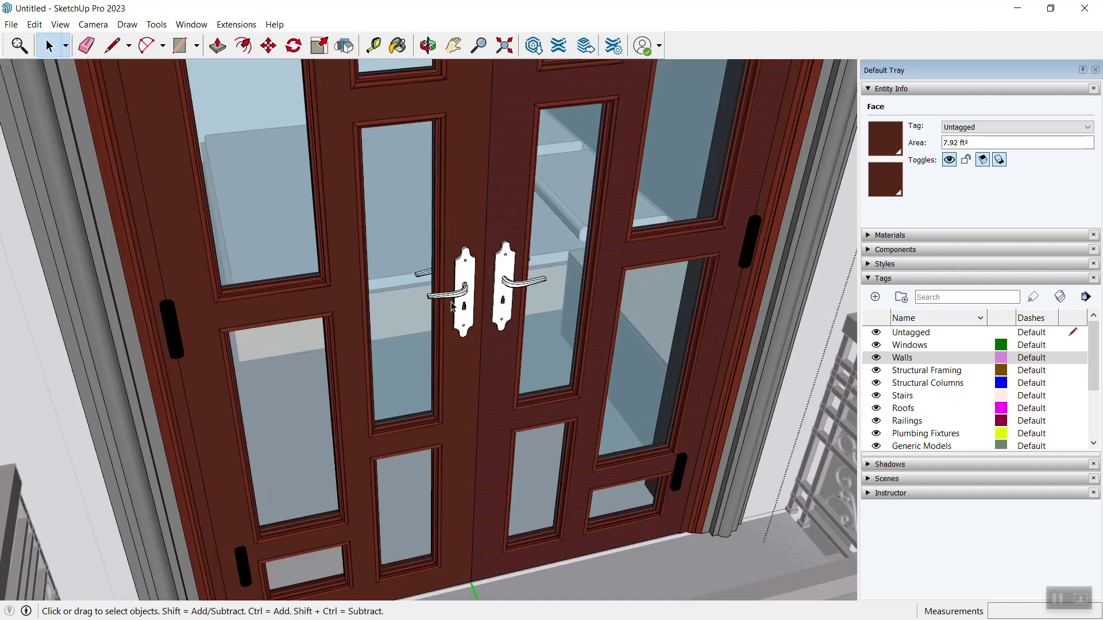
{"action": "scroll", "coordinate": [466, 309], "scroll_direction": "up", "scroll_amount": 2}
{"action": "left_click", "coordinate": [468, 310]}
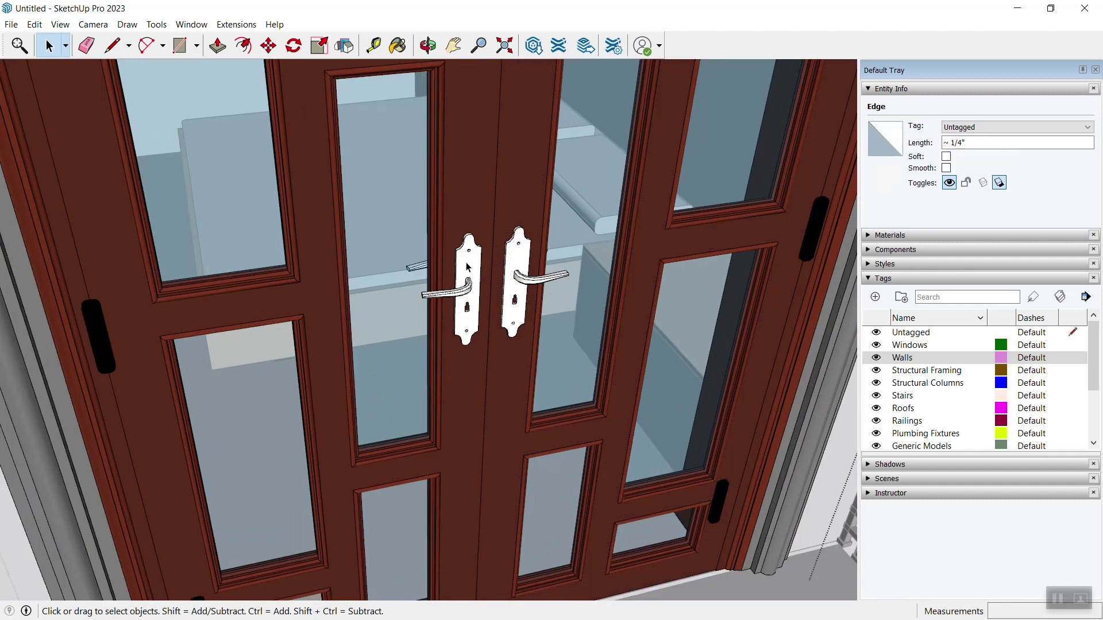
{"action": "left_click", "coordinate": [469, 267]}
{"action": "left_click", "coordinate": [221, 323]}
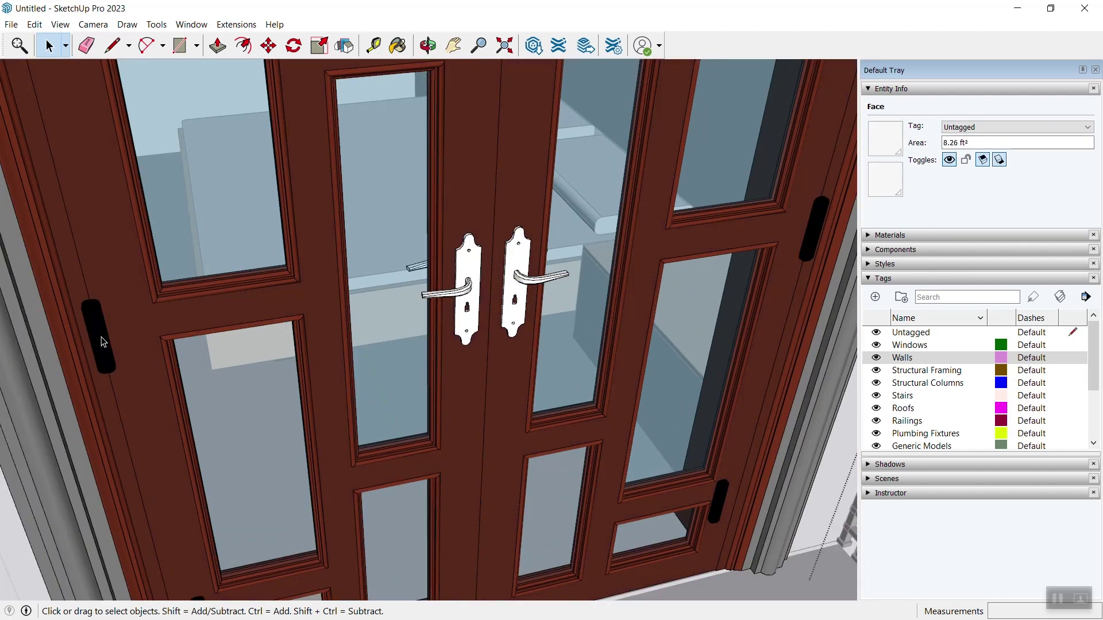
{"action": "scroll", "coordinate": [291, 313], "scroll_direction": "down", "scroll_amount": 1}
{"action": "scroll", "coordinate": [290, 313], "scroll_direction": "down", "scroll_amount": 3}
{"action": "scroll", "coordinate": [290, 312], "scroll_direction": "down", "scroll_amount": 2}
{"action": "scroll", "coordinate": [290, 313], "scroll_direction": "down", "scroll_amount": 1}
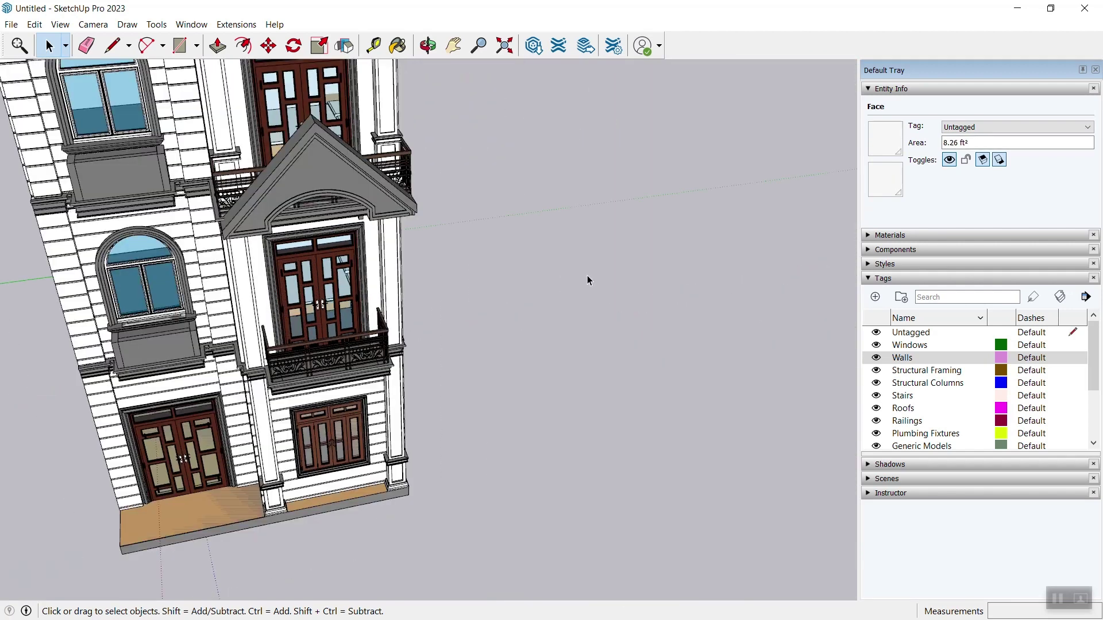
{"action": "left_click", "coordinate": [546, 350]}
{"action": "scroll", "coordinate": [548, 350], "scroll_direction": "down", "scroll_amount": 1}
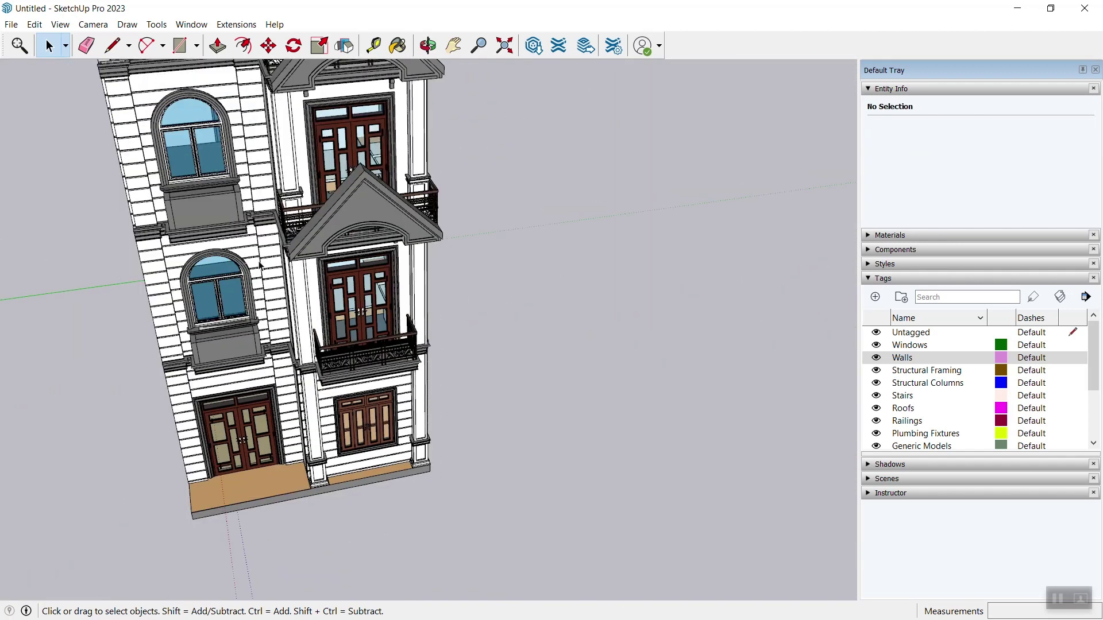
{"action": "scroll", "coordinate": [418, 330], "scroll_direction": "down", "scroll_amount": 1}
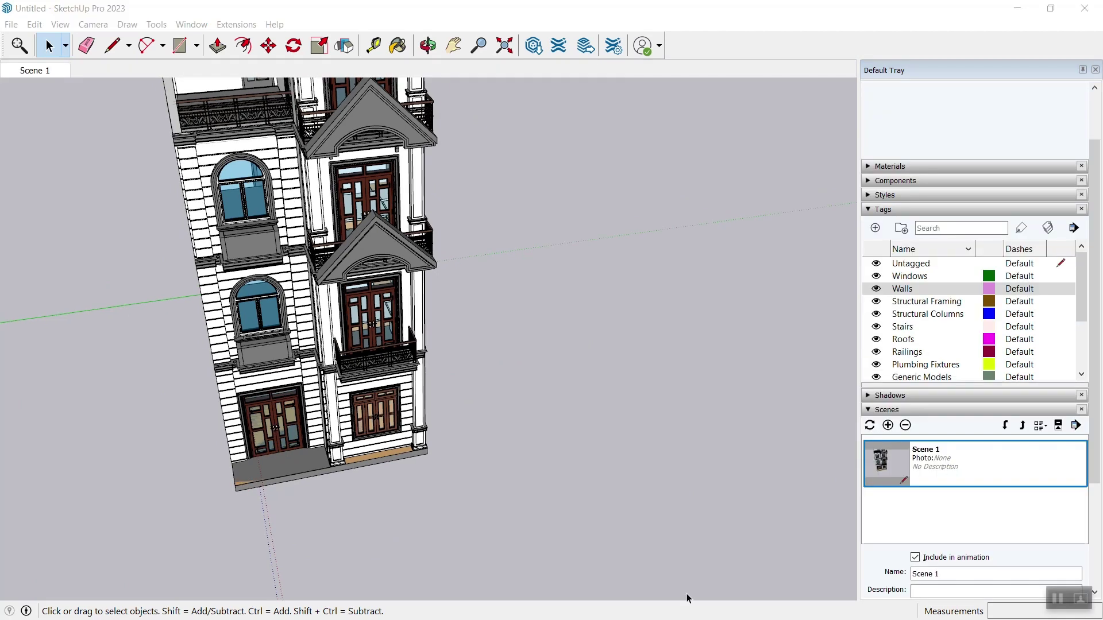
Step: Orbit to see the side and roof, then show the section planes
{"action": "mouse_move", "coordinate": [362, 496]}
{"action": "middle_mouse_down"}
{"action": "mouse_move", "coordinate": [390, 310]}
{"action": "mouse_move", "coordinate": [362, 293]}
{"action": "middle_mouse_up"}
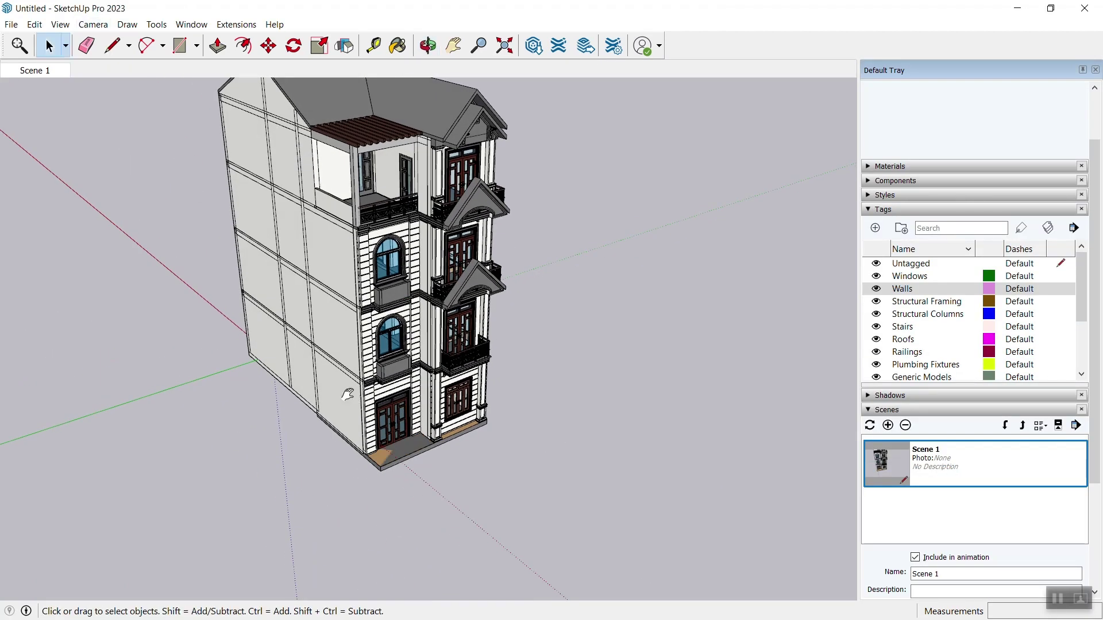
{"action": "middle_click_drag", "start_coordinate": [347, 395], "coordinate": [339, 477], "text": "shift"}
{"action": "left_click", "coordinate": [73, 27]}
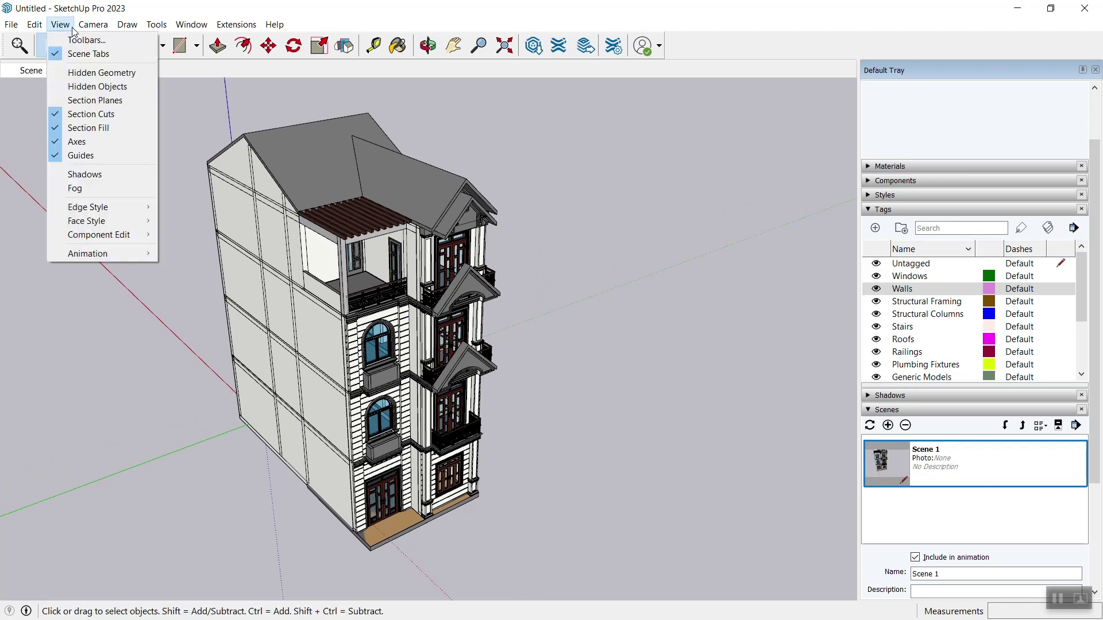
{"action": "left_click", "coordinate": [94, 100]}
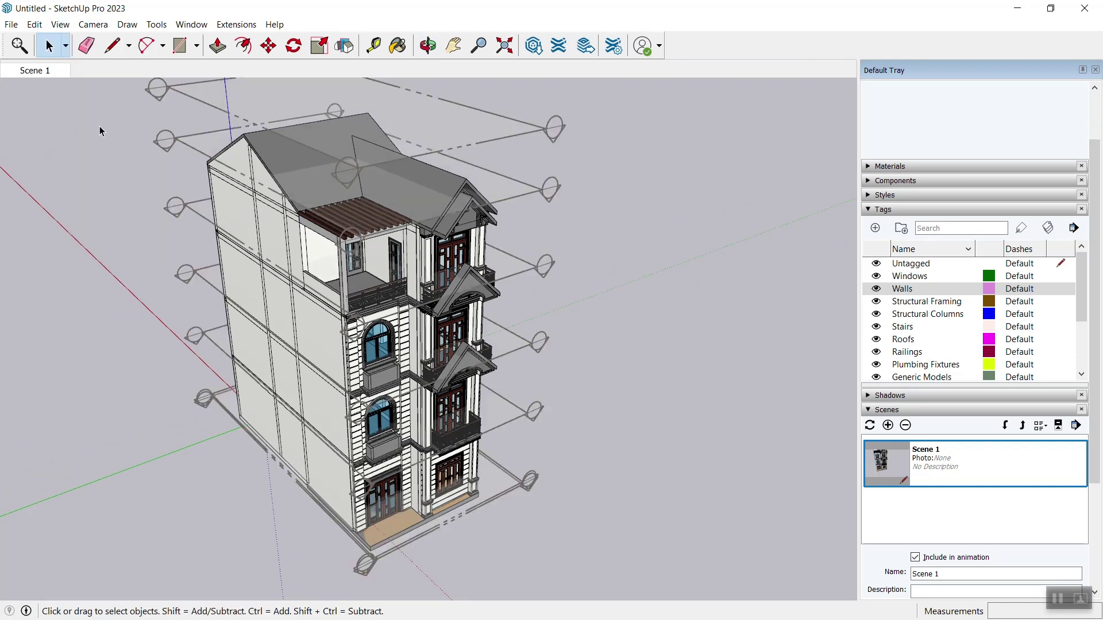
Step: Activate the bottom section plane's cut and look down on the ground floor
{"action": "mouse_move", "coordinate": [642, 423]}
{"action": "middle_mouse_down"}
{"action": "mouse_move", "coordinate": [390, 401]}
{"action": "mouse_move", "coordinate": [335, 428]}
{"action": "middle_mouse_up"}
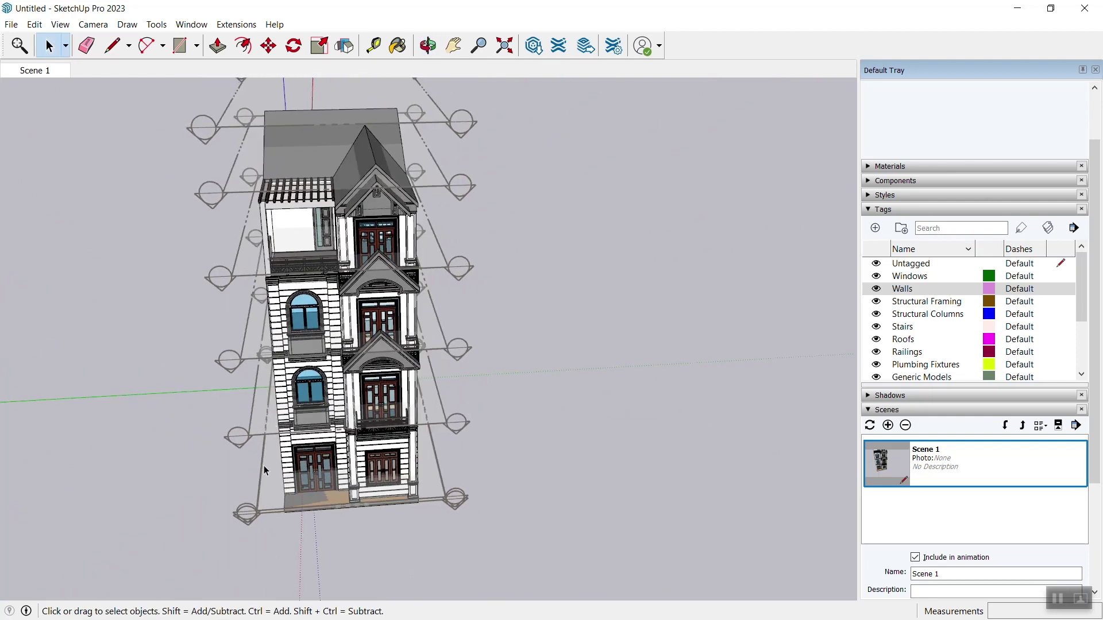
{"action": "scroll", "coordinate": [264, 470], "scroll_direction": "up", "scroll_amount": 2}
{"action": "left_click", "coordinate": [251, 524]}
{"action": "double_click", "coordinate": [251, 524]}
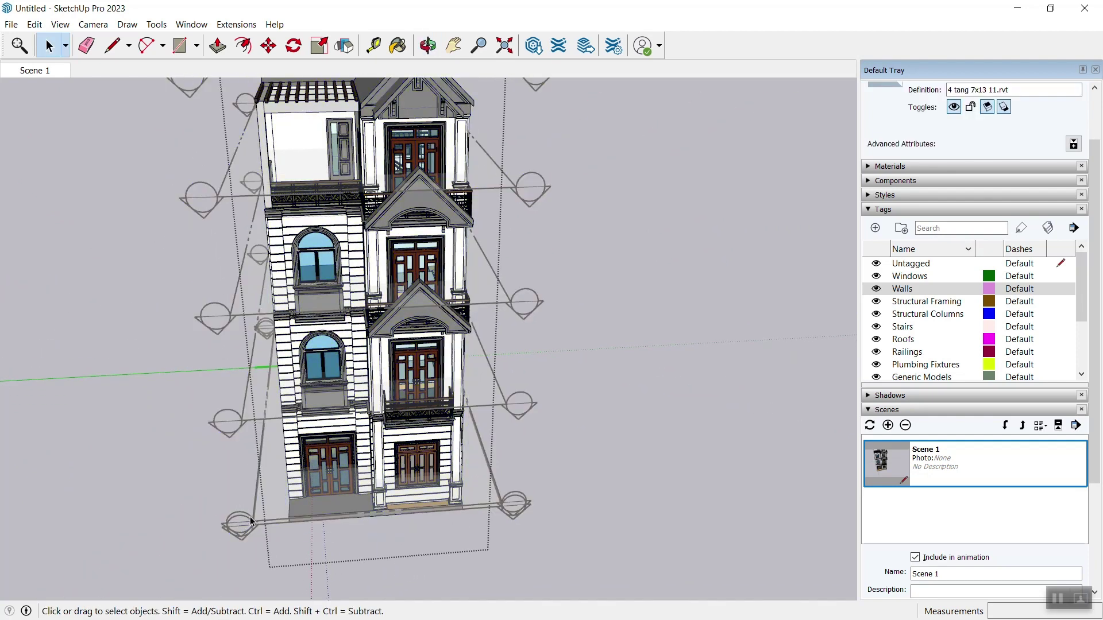
{"action": "left_click", "coordinate": [251, 524]}
{"action": "double_click", "coordinate": [437, 509]}
{"action": "mouse_move", "coordinate": [437, 508]}
{"action": "middle_mouse_down"}
{"action": "mouse_move", "coordinate": [546, 547]}
{"action": "mouse_move", "coordinate": [414, 552]}
{"action": "mouse_move", "coordinate": [443, 481]}
{"action": "mouse_move", "coordinate": [425, 456]}
{"action": "middle_mouse_up"}
Step: Orbit above the house, enter the model group, and activate an upper section cut
{"action": "left_click", "coordinate": [87, 26]}
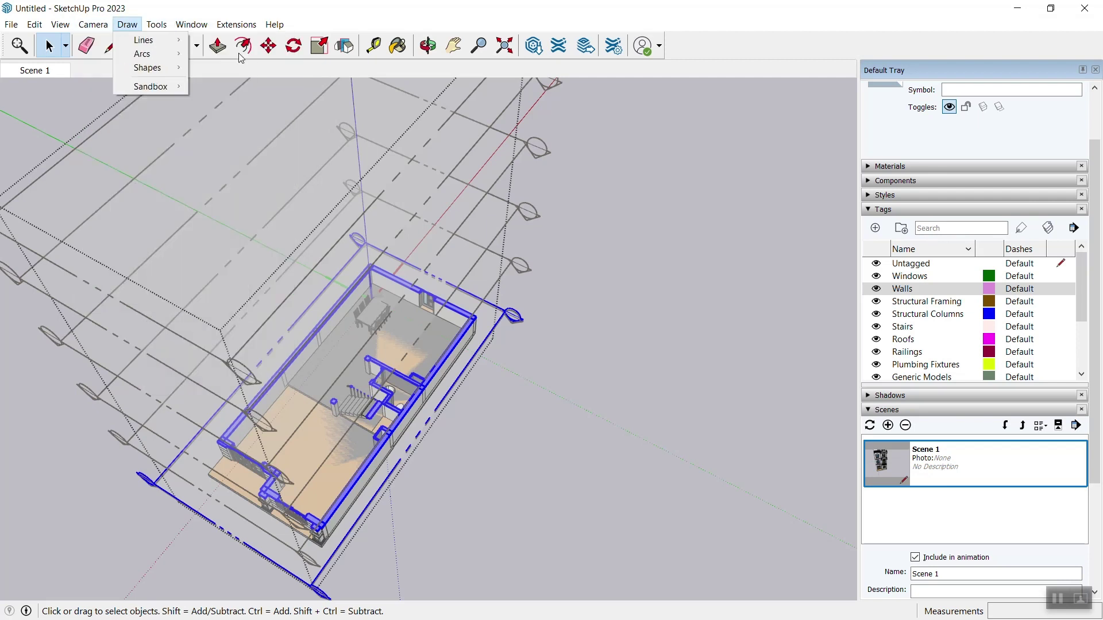
{"action": "left_click", "coordinate": [533, 365]}
{"action": "key", "text": "o"}
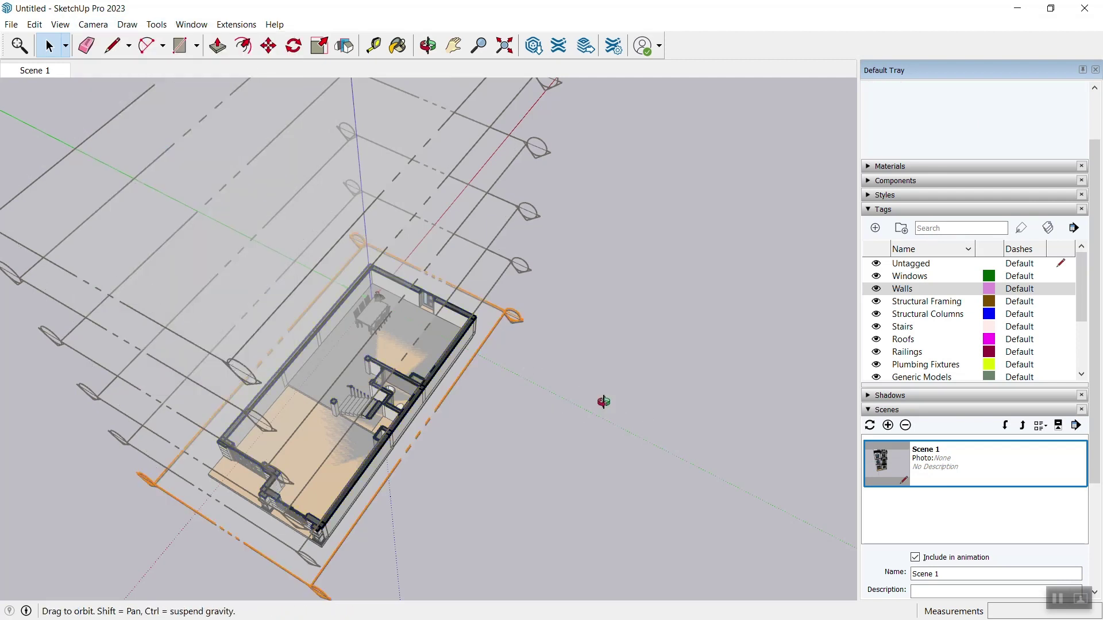
{"action": "mouse_move", "coordinate": [598, 399]}
{"action": "left_mouse_down"}
{"action": "mouse_move", "coordinate": [367, 443]}
{"action": "mouse_move", "coordinate": [381, 498]}
{"action": "mouse_move", "coordinate": [458, 424]}
{"action": "mouse_move", "coordinate": [776, 275]}
{"action": "left_mouse_up"}
{"action": "key", "text": "space"}
{"action": "middle_click_drag", "start_coordinate": [776, 276], "coordinate": [347, 503]}
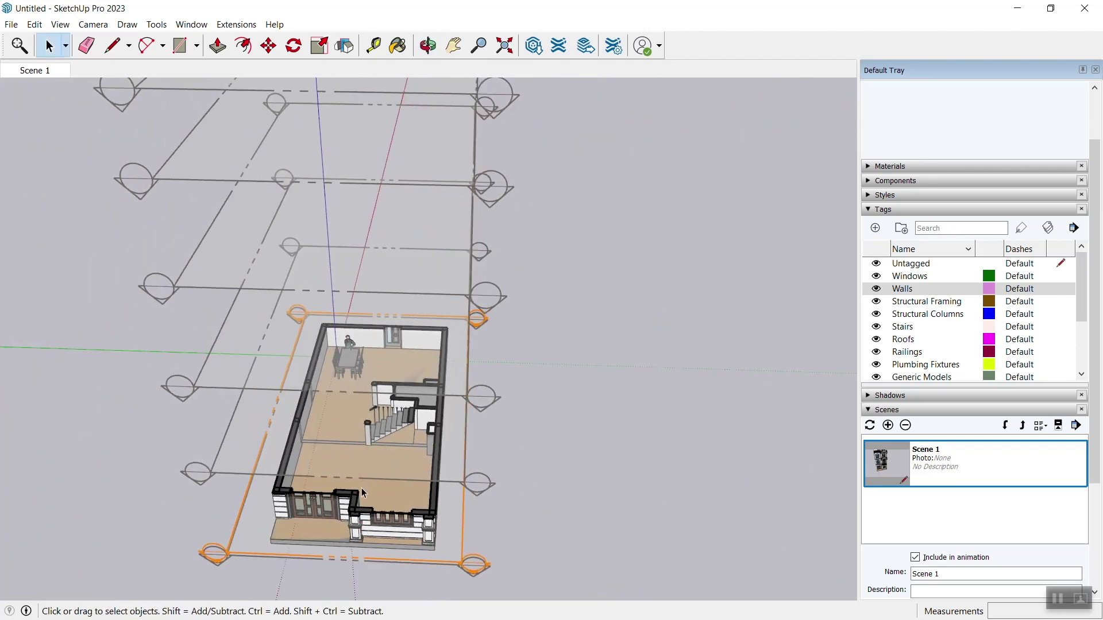
{"action": "double_click", "coordinate": [315, 487]}
{"action": "left_click", "coordinate": [207, 478]}
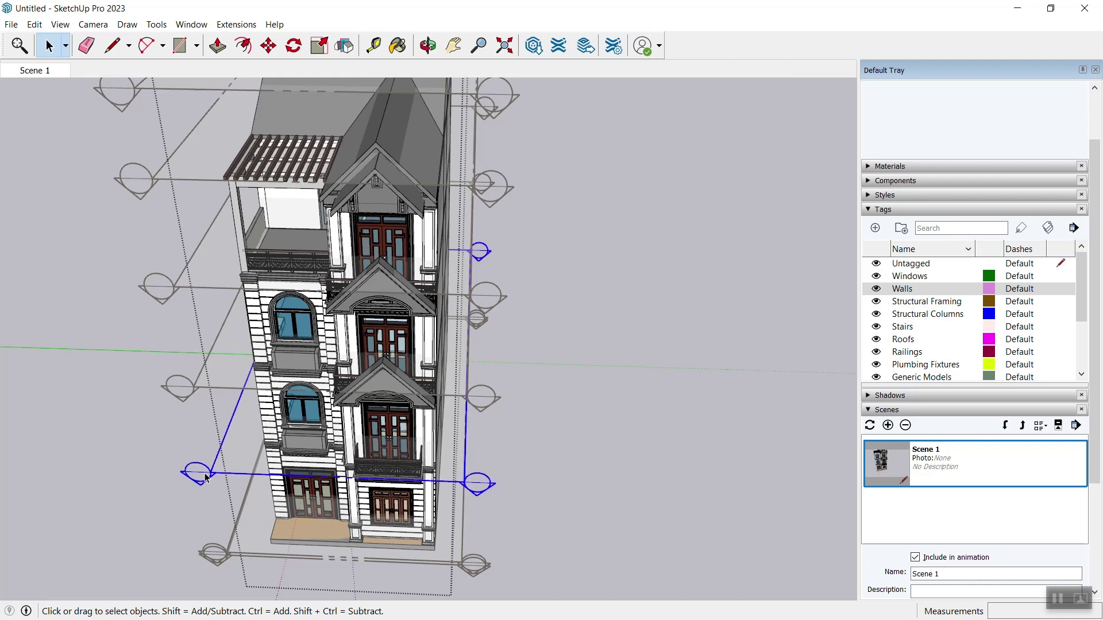
{"action": "double_click", "coordinate": [209, 476]}
Step: Orbit and zoom to a high view of the upper floor's bedrooms, TV area and bathroom
{"action": "mouse_move", "coordinate": [674, 387]}
{"action": "middle_mouse_down"}
{"action": "mouse_move", "coordinate": [357, 515]}
{"action": "mouse_move", "coordinate": [202, 439]}
{"action": "mouse_move", "coordinate": [610, 392]}
{"action": "middle_mouse_up"}
{"action": "scroll", "coordinate": [416, 403], "scroll_direction": "up", "scroll_amount": 3}
{"action": "middle_click_drag", "start_coordinate": [416, 404], "coordinate": [584, 413]}
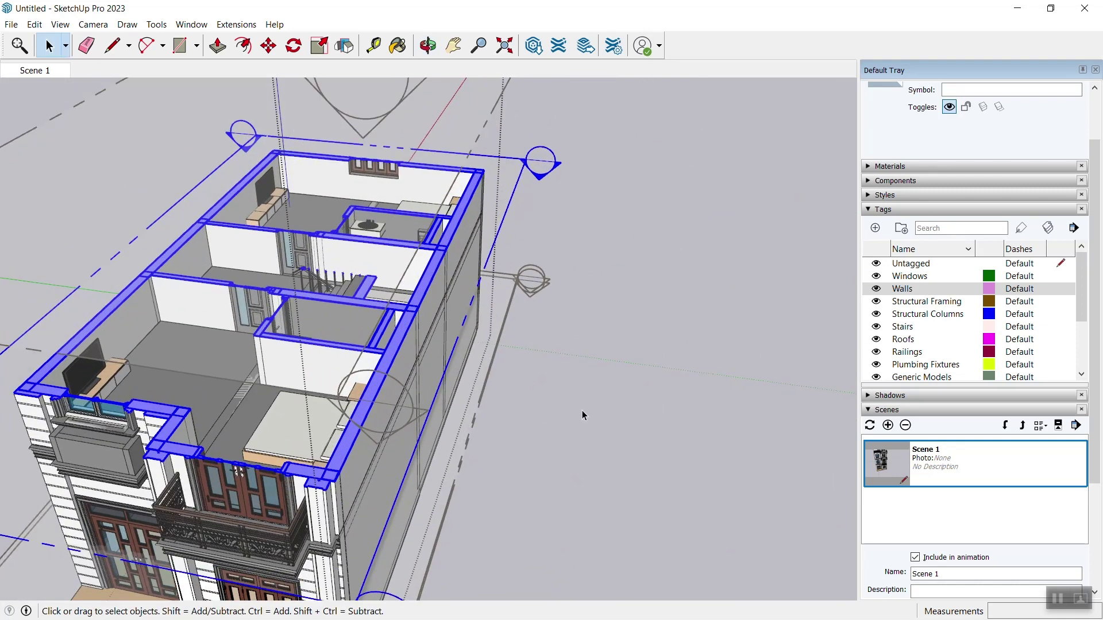
{"action": "scroll", "coordinate": [312, 423], "scroll_direction": "up", "scroll_amount": 3}
{"action": "scroll", "coordinate": [177, 459], "scroll_direction": "up", "scroll_amount": 3}
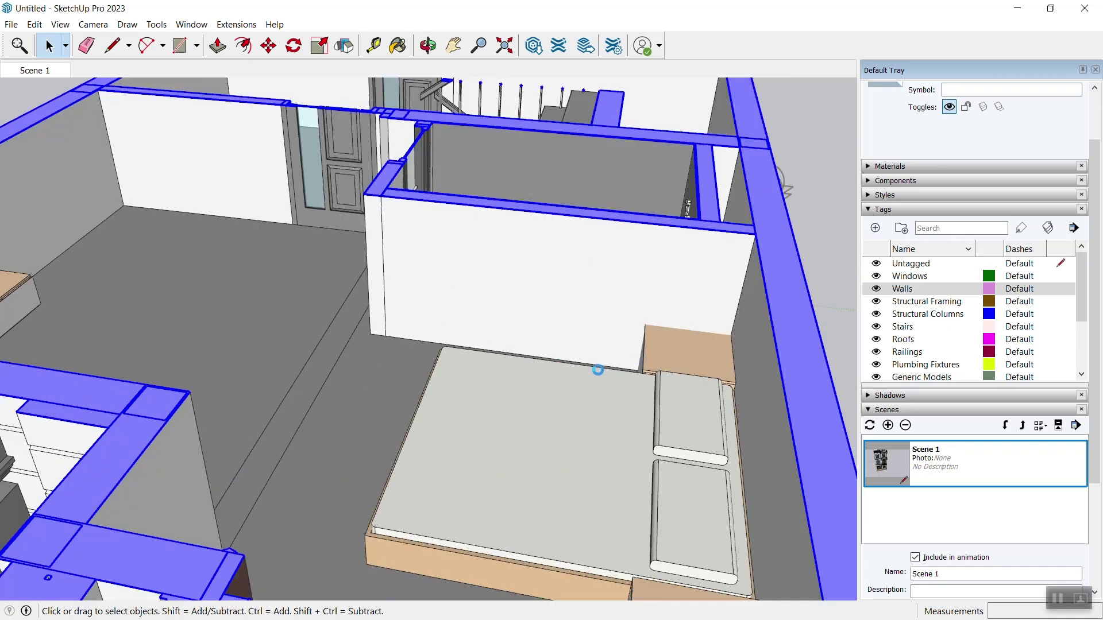
{"action": "scroll", "coordinate": [597, 370], "scroll_direction": "down", "scroll_amount": 5}
{"action": "middle_click_drag", "start_coordinate": [394, 365], "coordinate": [205, 322]}
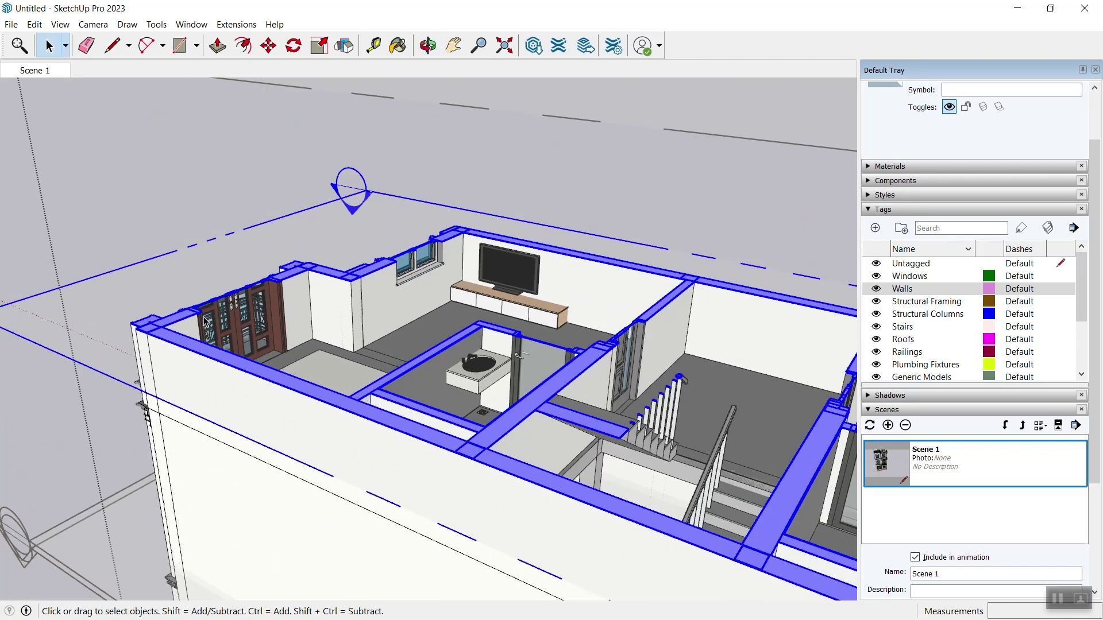
{"action": "scroll", "coordinate": [205, 322], "scroll_direction": "down", "scroll_amount": 4}
{"action": "scroll", "coordinate": [295, 359], "scroll_direction": "down", "scroll_amount": 1}
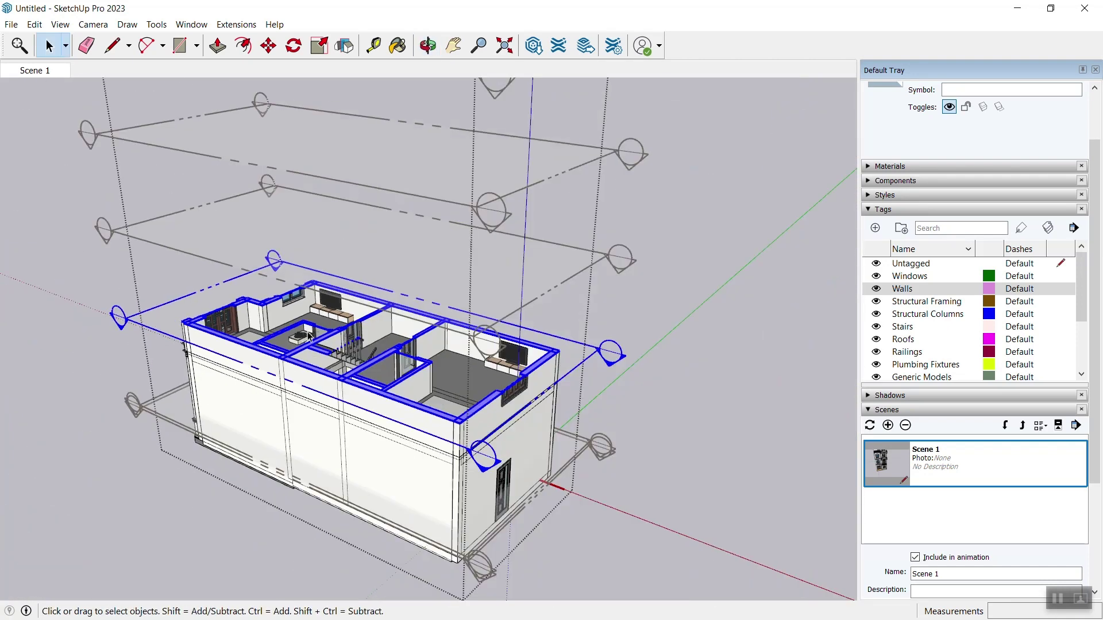
Step: Switch the camera to the standard Top view looking down on the cut floor
{"action": "scroll", "coordinate": [489, 371], "scroll_direction": "down", "scroll_amount": 2}
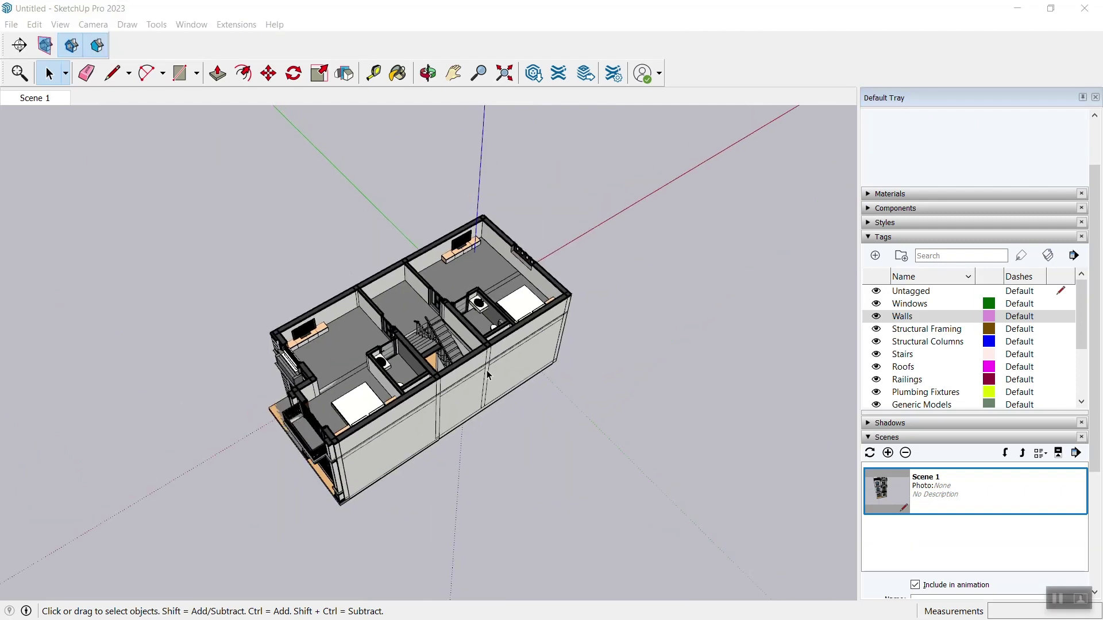
{"action": "scroll", "coordinate": [436, 442], "scroll_direction": "up", "scroll_amount": 2}
{"action": "left_click", "coordinate": [389, 410]}
{"action": "left_click", "coordinate": [230, 173]}
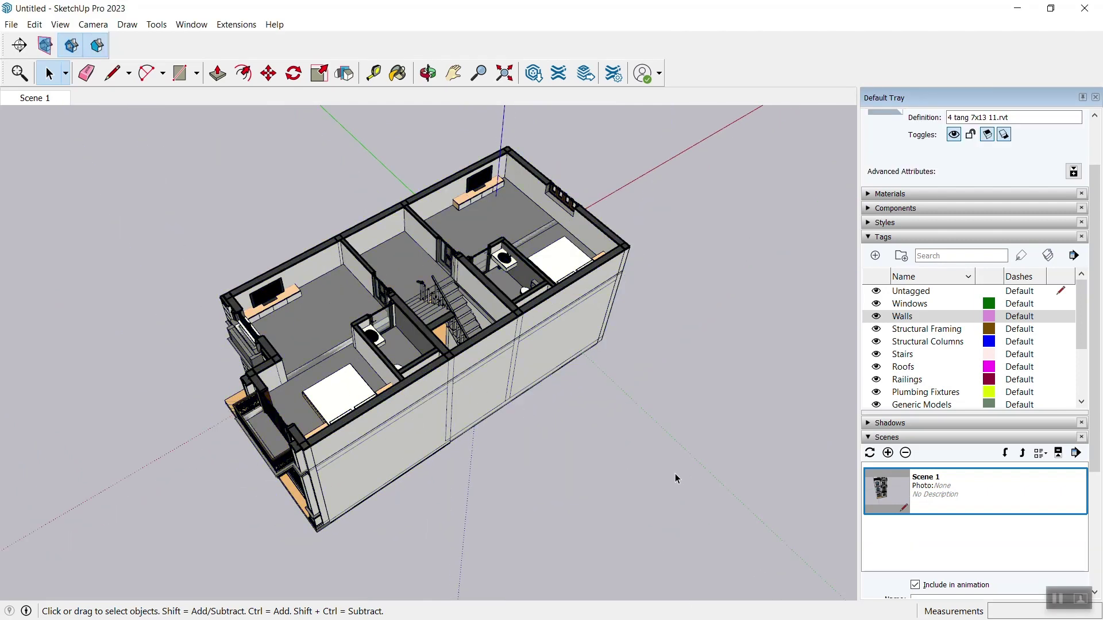
{"action": "left_click", "coordinate": [93, 25]}
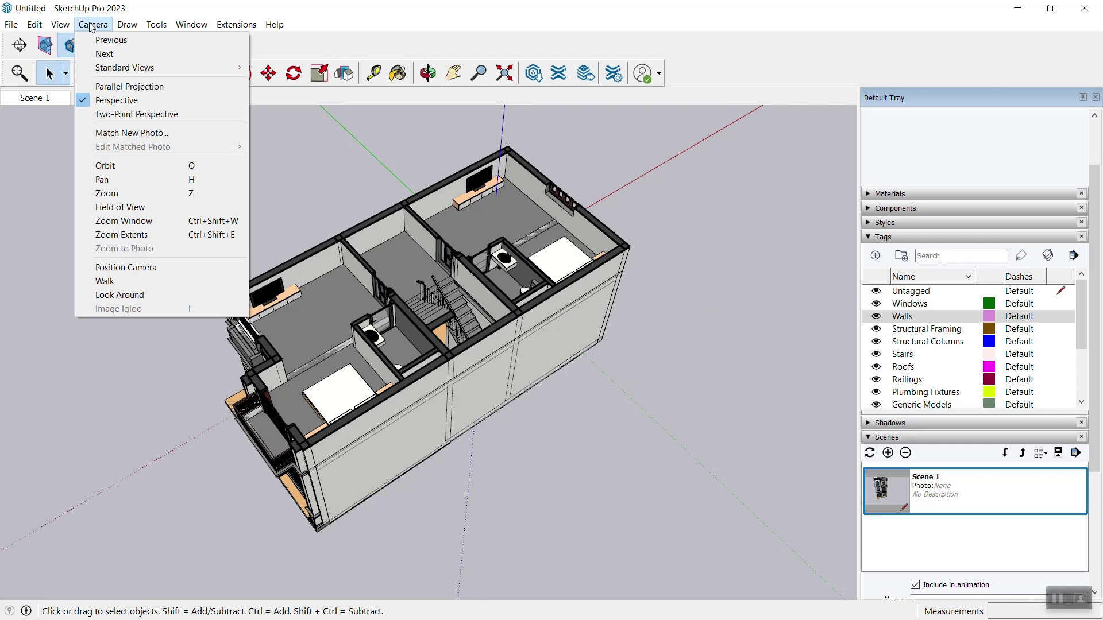
{"action": "mouse_move", "coordinate": [125, 67]}
{"action": "left_click", "coordinate": [280, 67]}
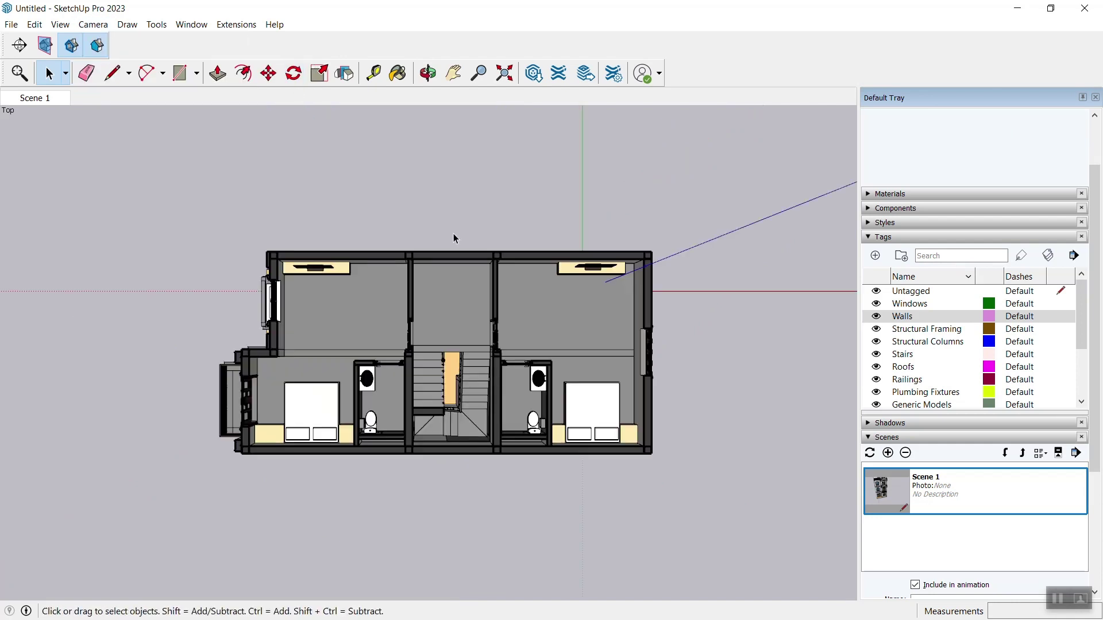
Step: Turn on Parallel Projection and pan the floor plan to the centre of the view
{"action": "left_click", "coordinate": [60, 25]}
{"action": "mouse_move", "coordinate": [93, 24]}
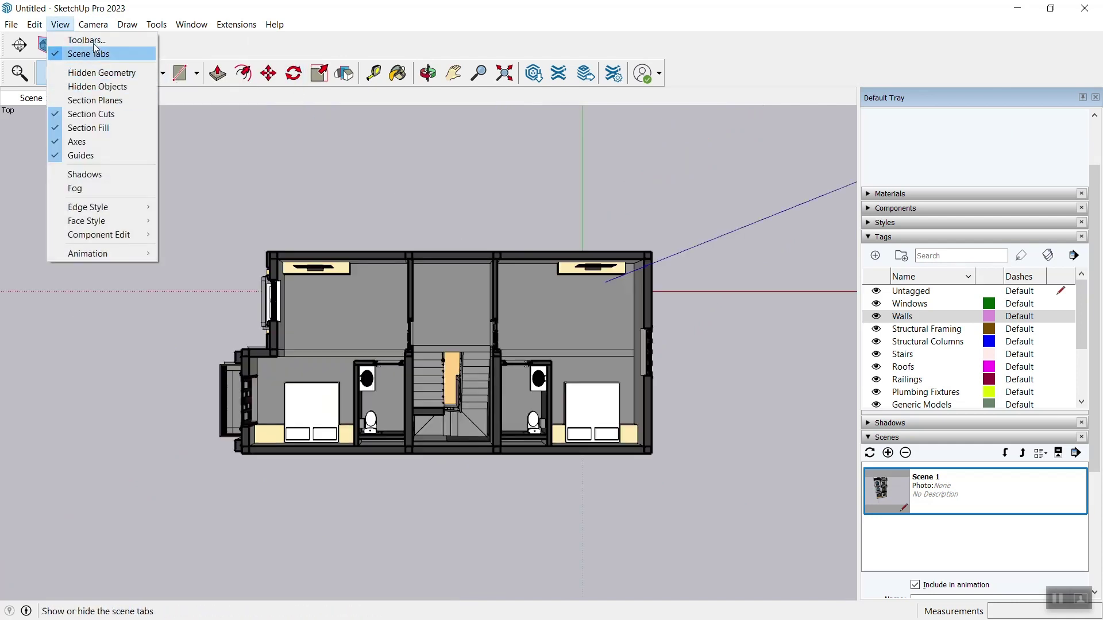
{"action": "left_click", "coordinate": [99, 86]}
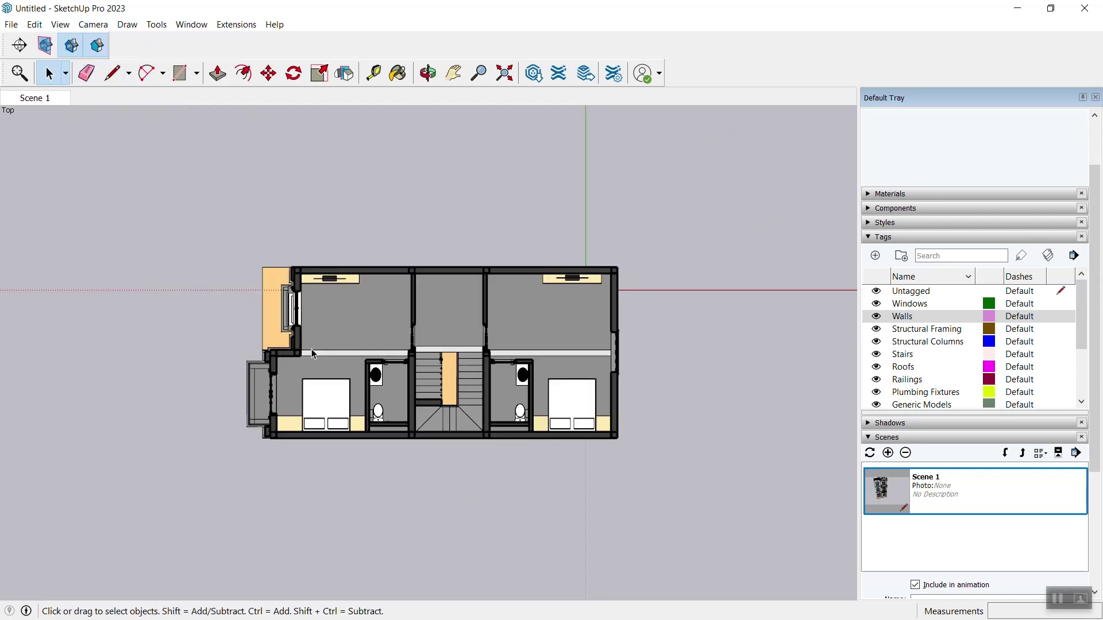
{"action": "scroll", "coordinate": [311, 354], "scroll_direction": "up", "scroll_amount": 3}
{"action": "middle_click_drag", "start_coordinate": [398, 345], "coordinate": [297, 344], "text": "shift"}
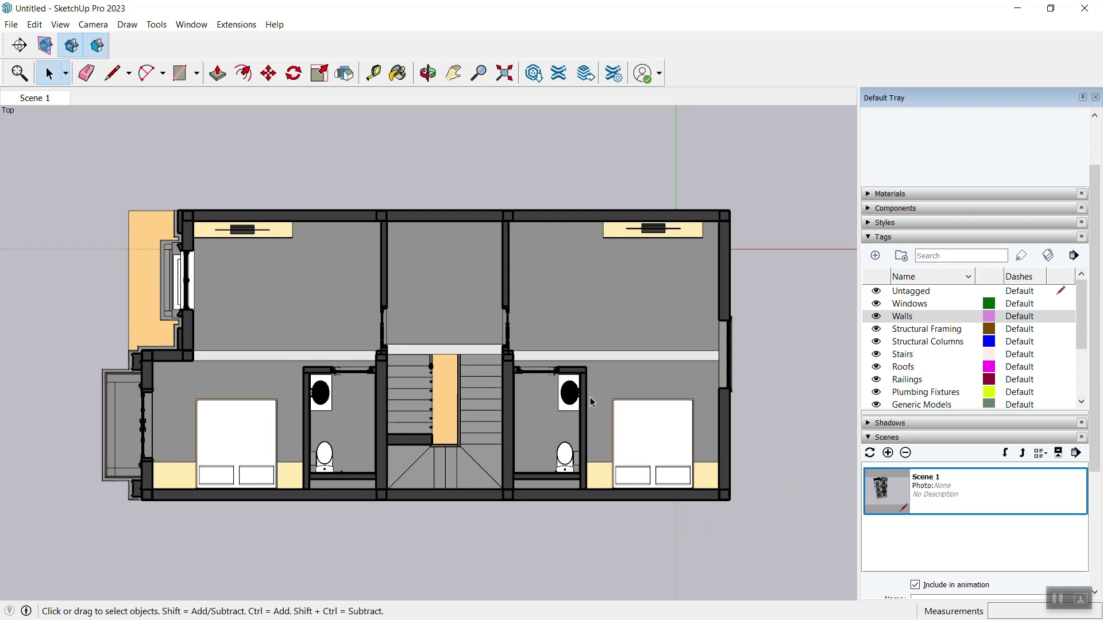
{"action": "left_click", "coordinate": [379, 398]}
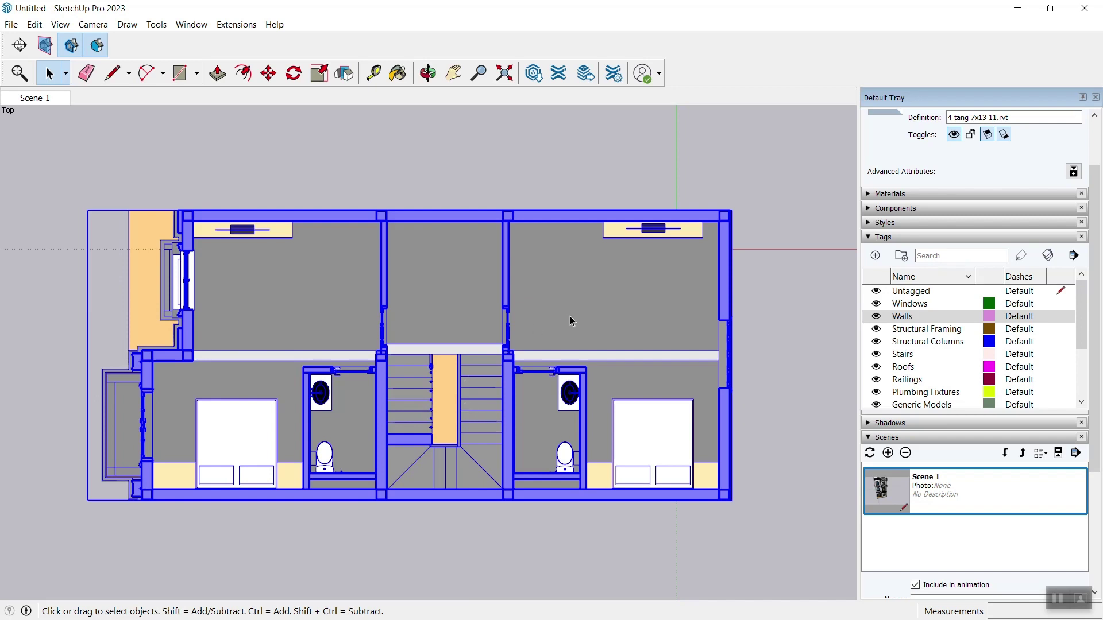
{"action": "left_click", "coordinate": [779, 377]}
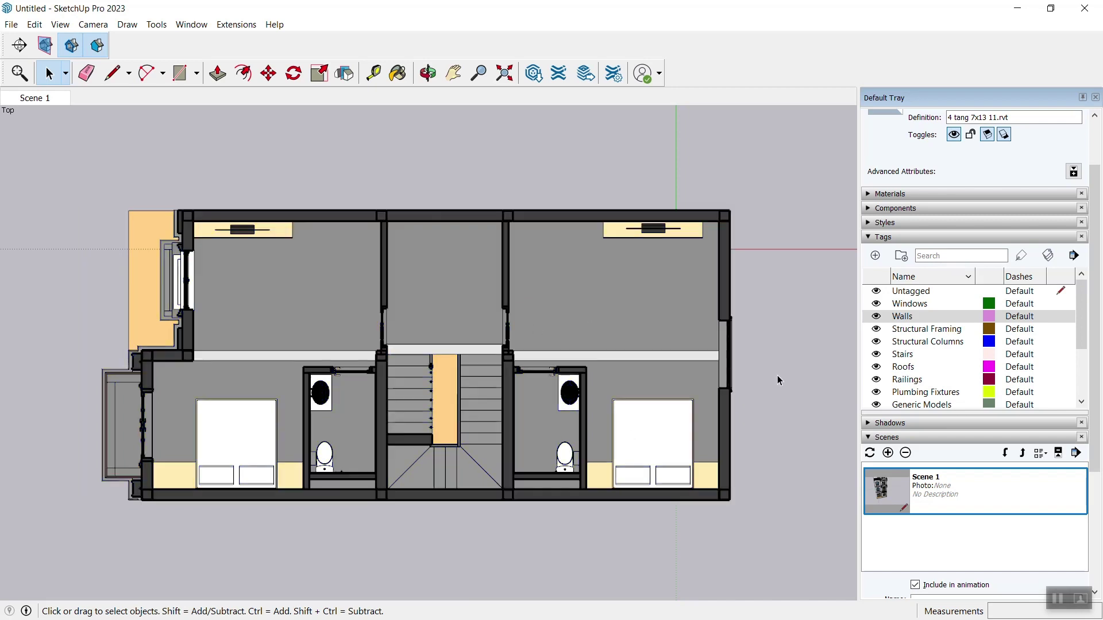